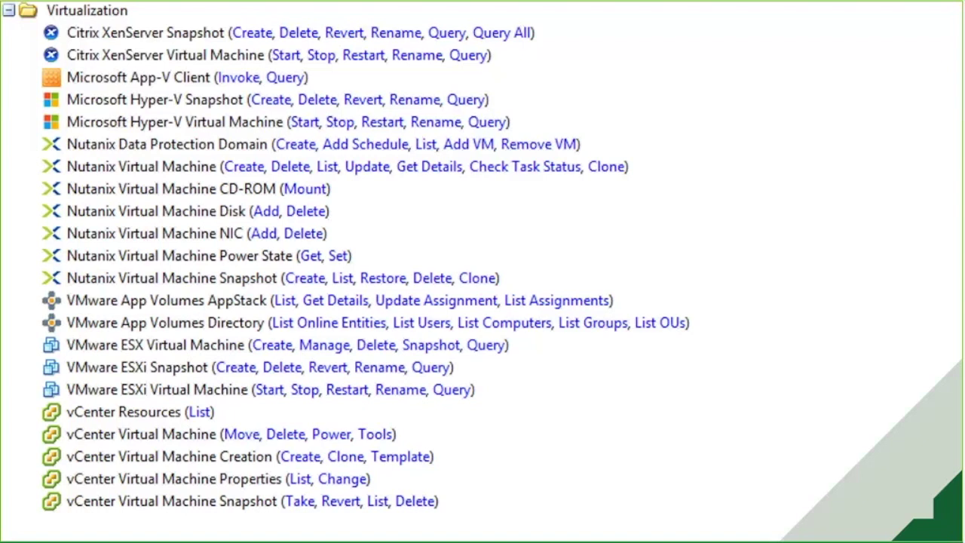
- Advance the slideshow to the 'Demo / Console Demo' slide
key("Right")
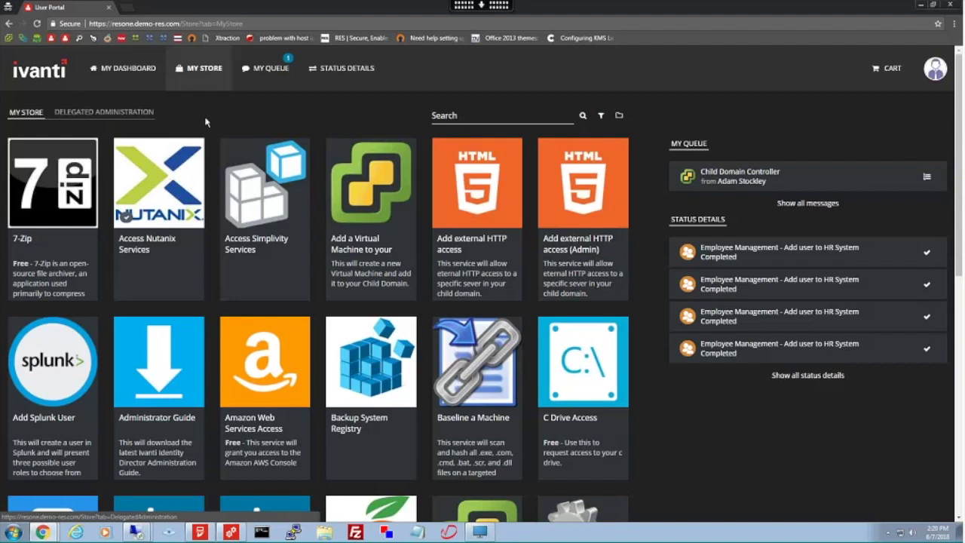
- Show the Delegated Administration view listing the HR Service Panel's four services
left_click(99, 115)
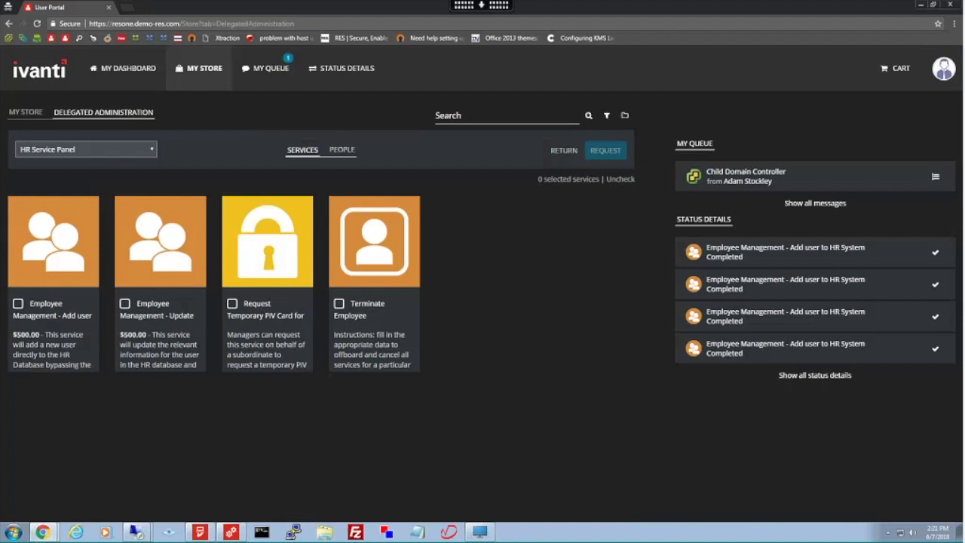
- Request the Employee Management - Add user service and continue to its information form
left_click(54, 234)
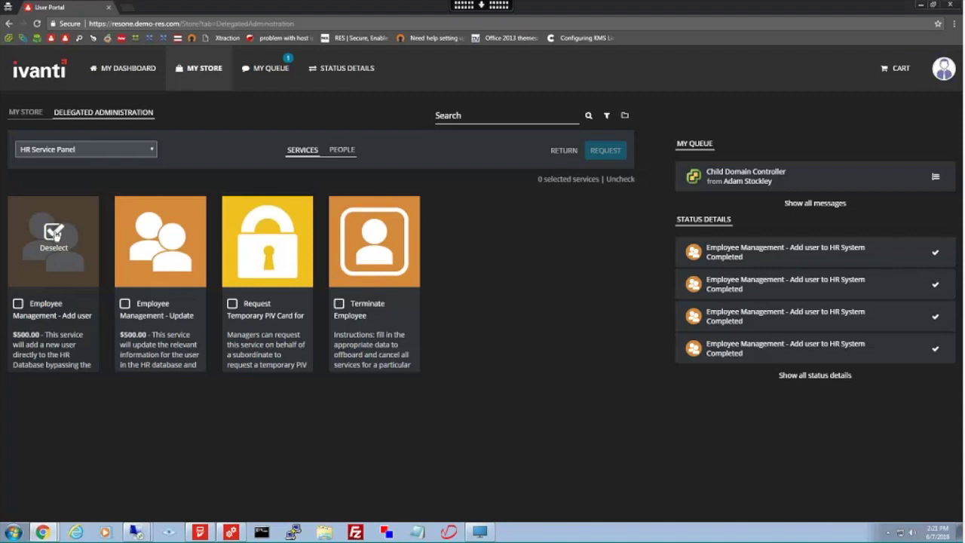
left_click(601, 151)
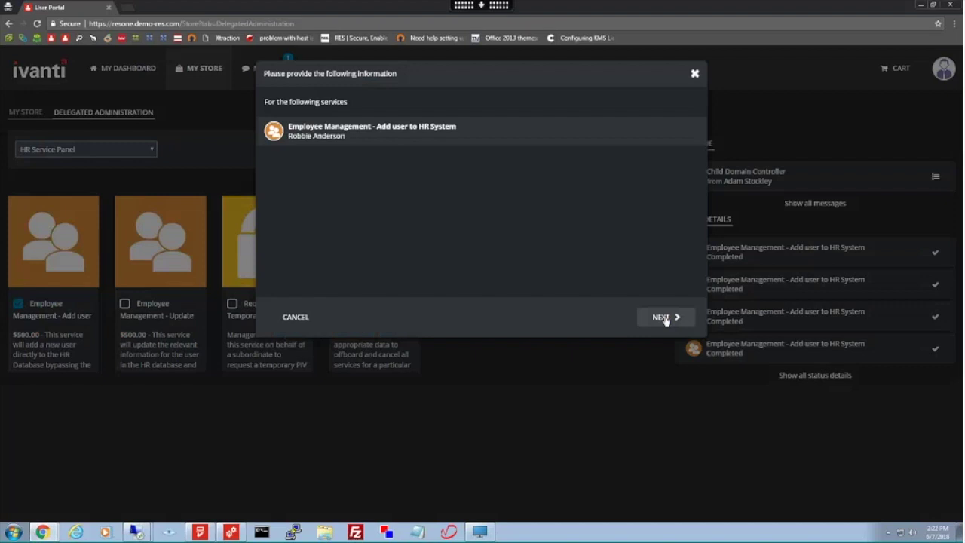
left_click(664, 317)
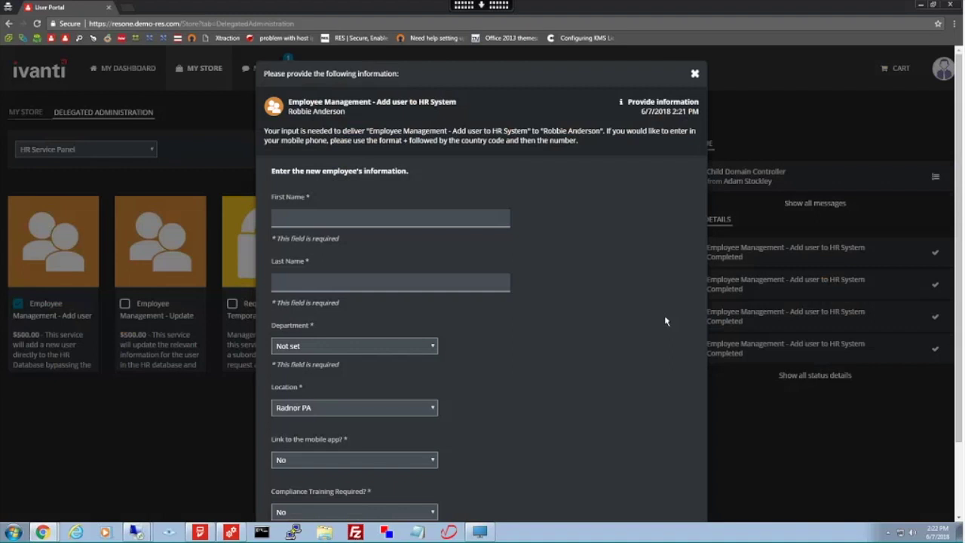
- Enter the new employee's first name and last name in the Add user form
left_click(394, 217)
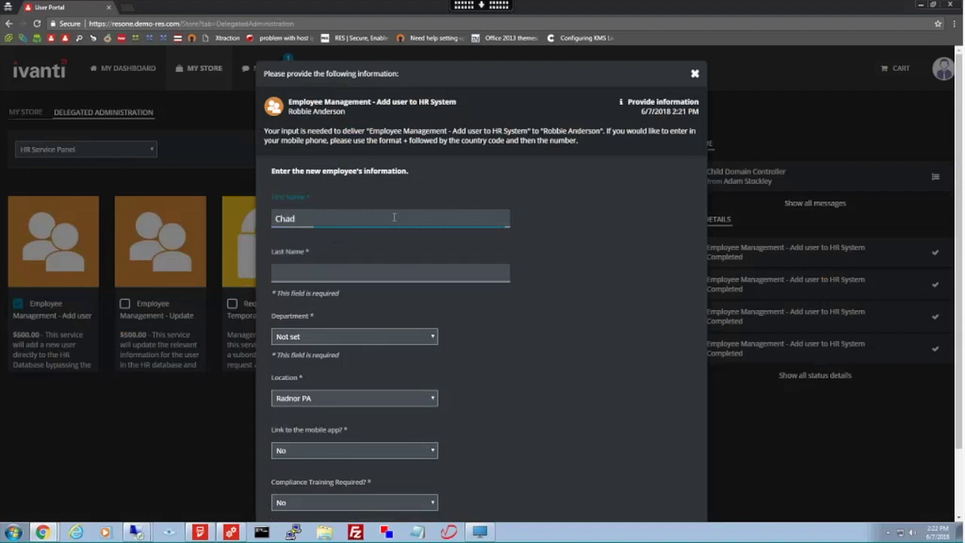
key("Tab")
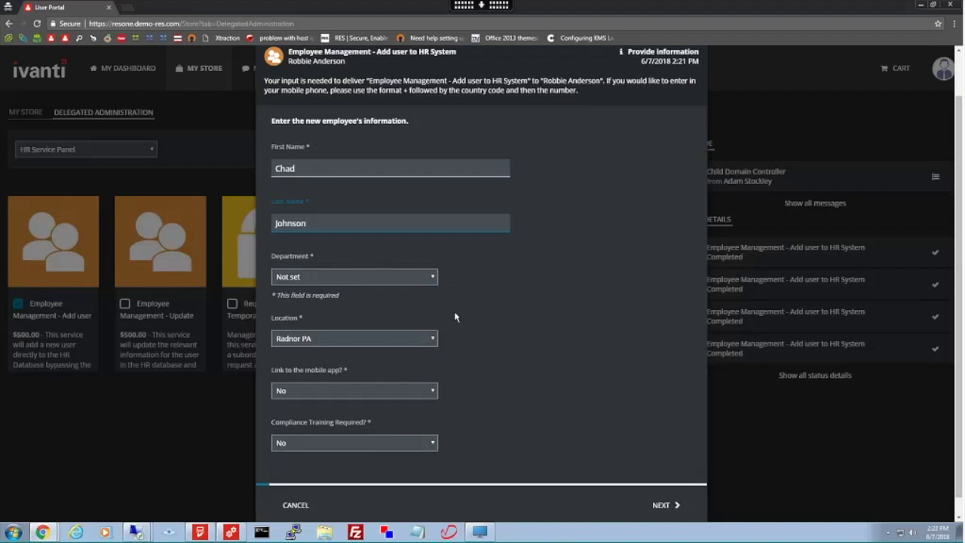
- Set Department to Medical and keep Location as Radnor PA
left_click(420, 279)
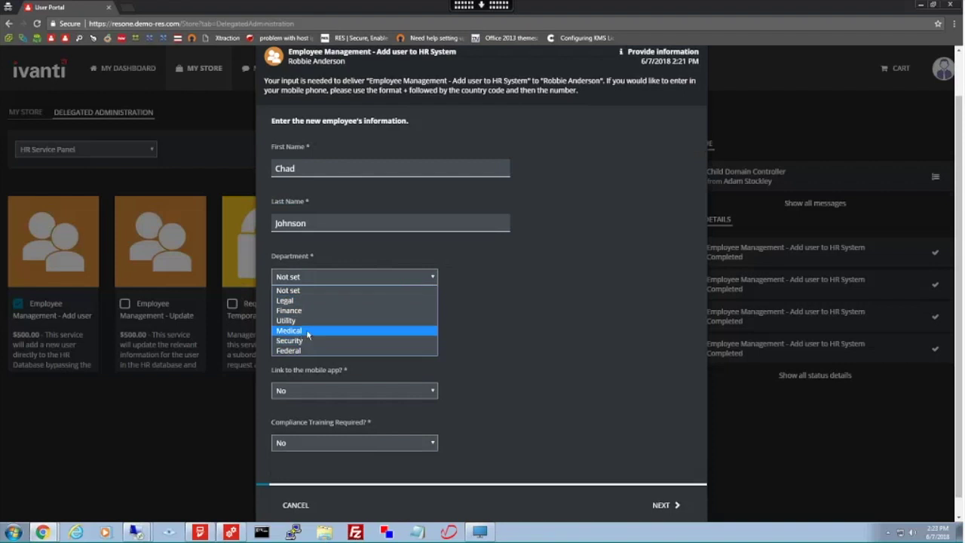
left_click(308, 331)
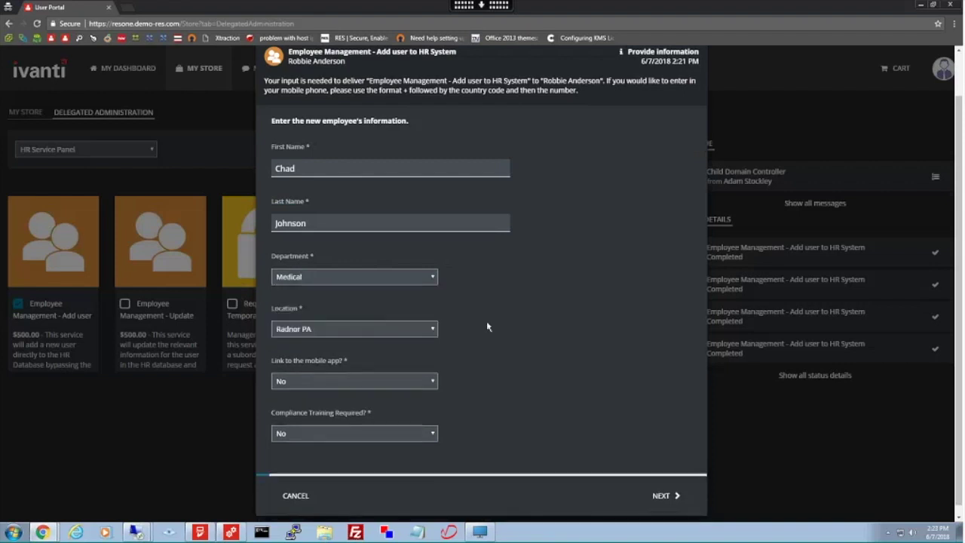
left_click(434, 332)
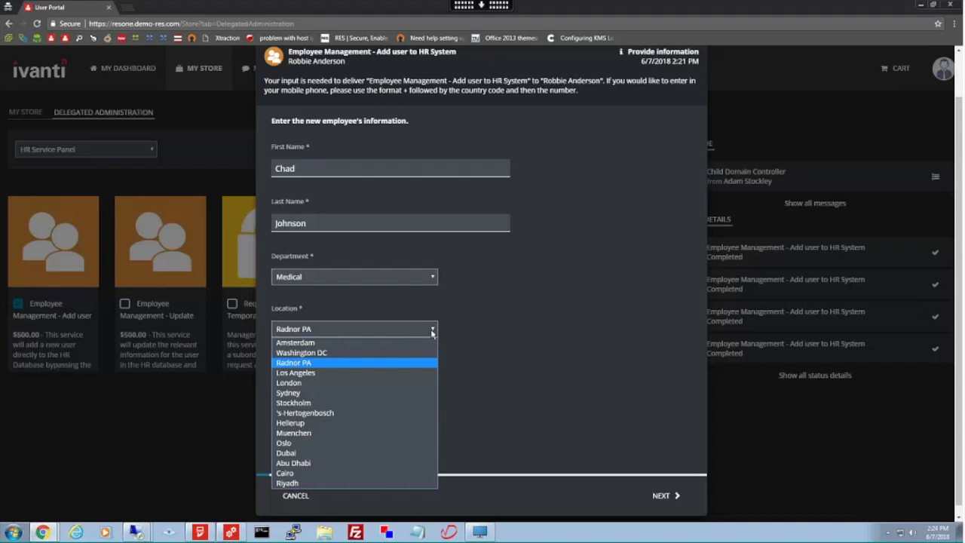
left_click(432, 332)
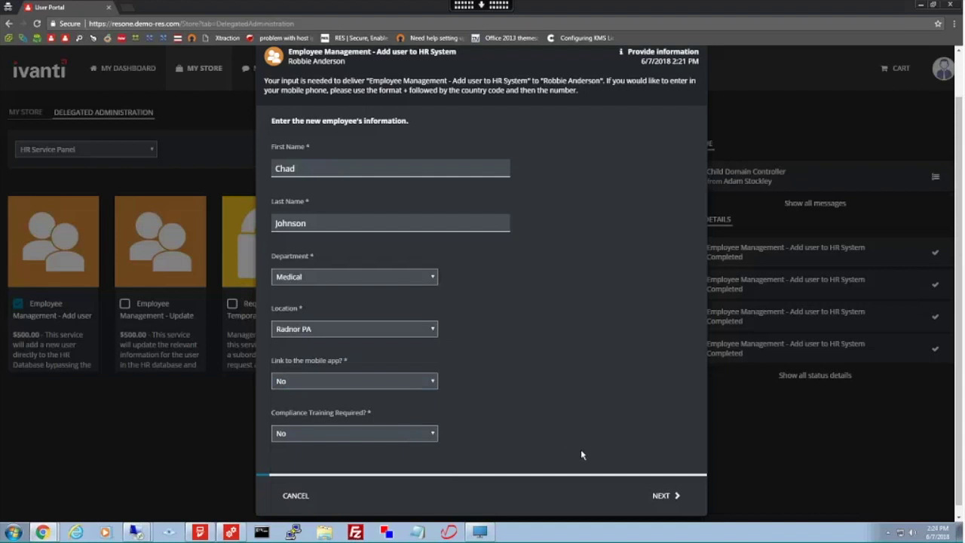
- On the next form page, set job title to Physician and employment duration to 7 Day
left_click(666, 499)
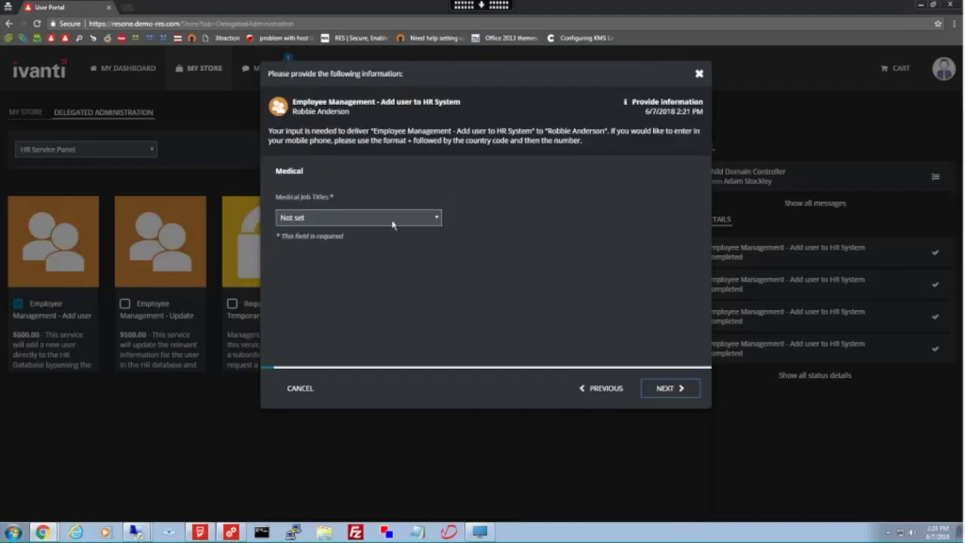
left_click(419, 220)
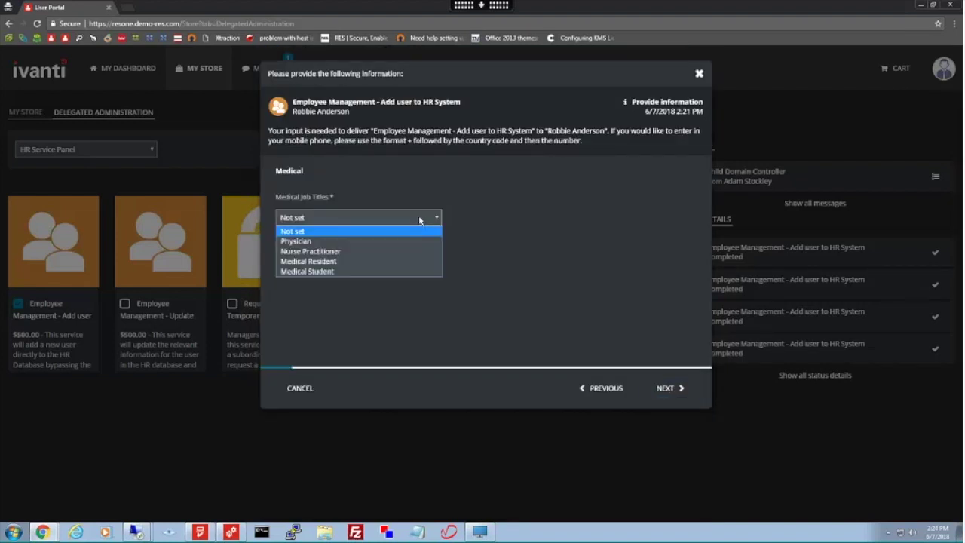
left_click(323, 241)
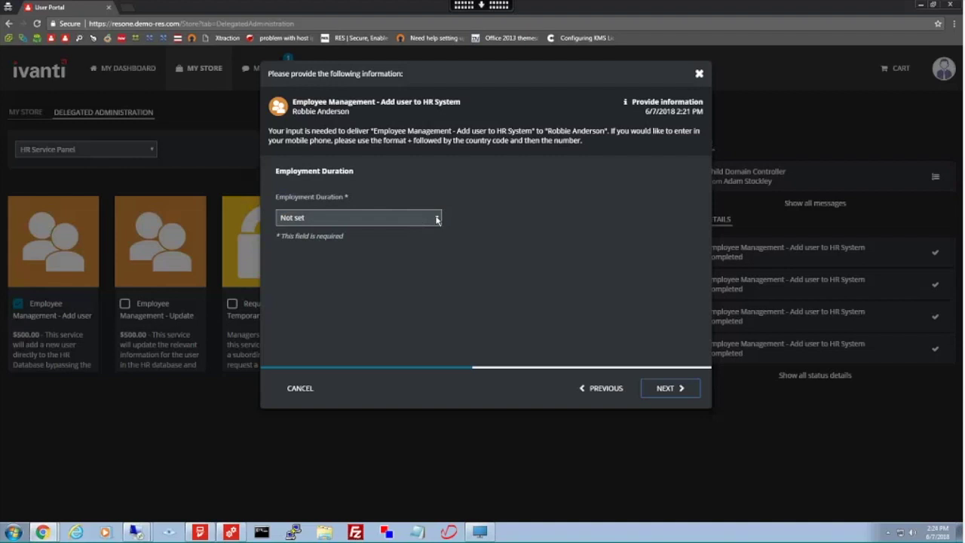
left_click(436, 219)
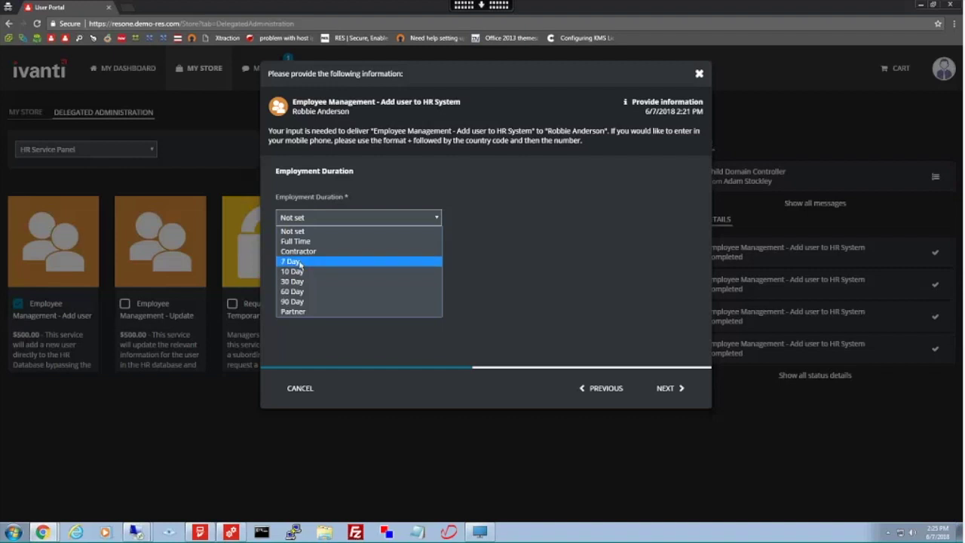
left_click(300, 263)
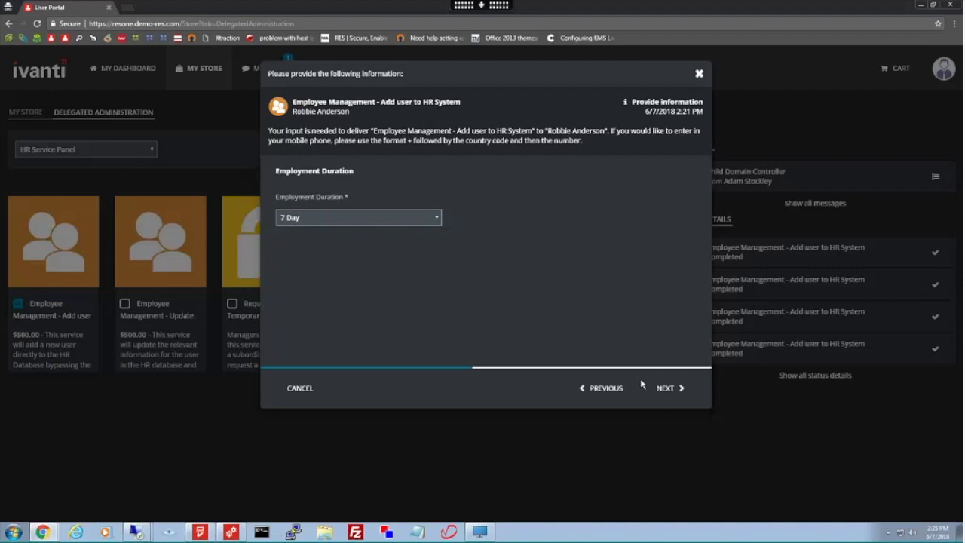
- Move to Optional Information and begin entering the new user's e-mail address
left_click(668, 389)
left_click(446, 217)
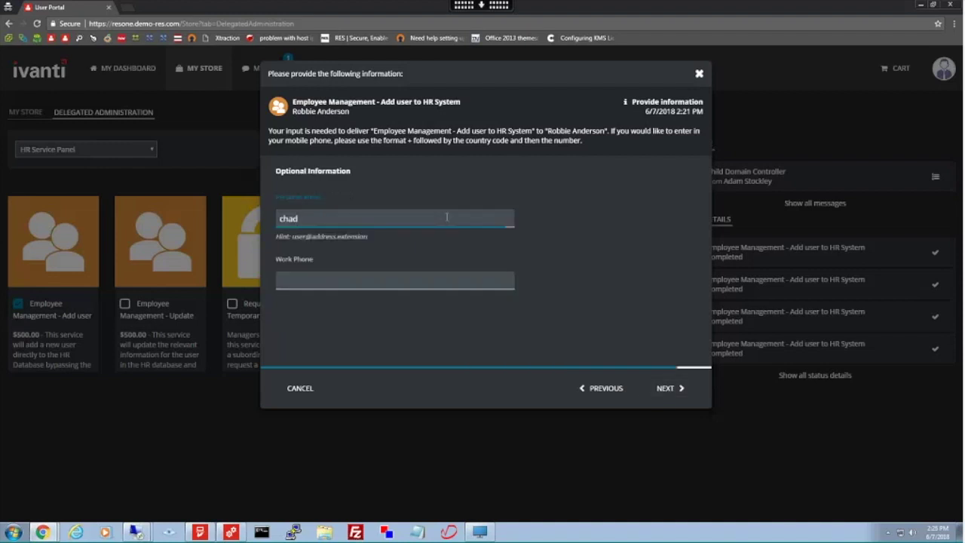
- Finish the e-mail entry and submit the request, which shows as Pending
key("Return")
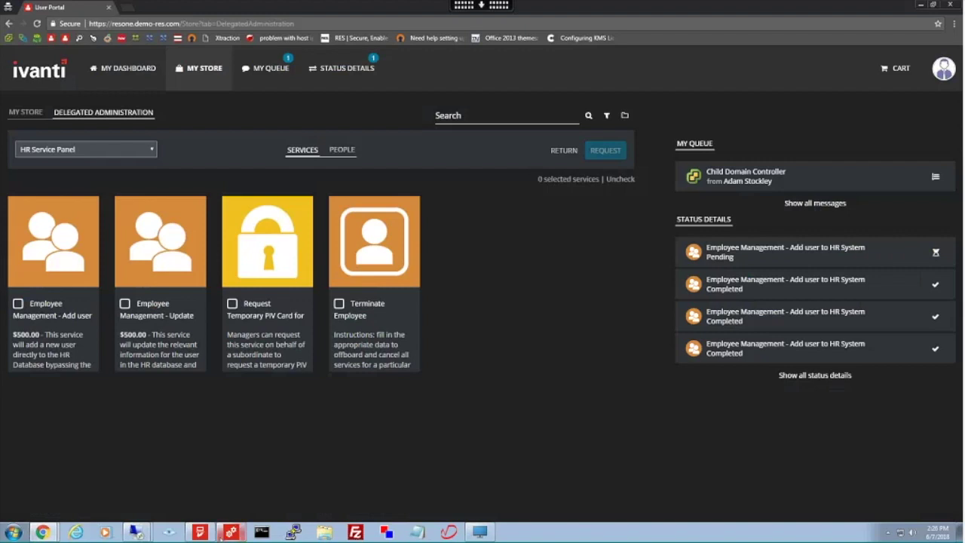
mouse_move(231, 533)
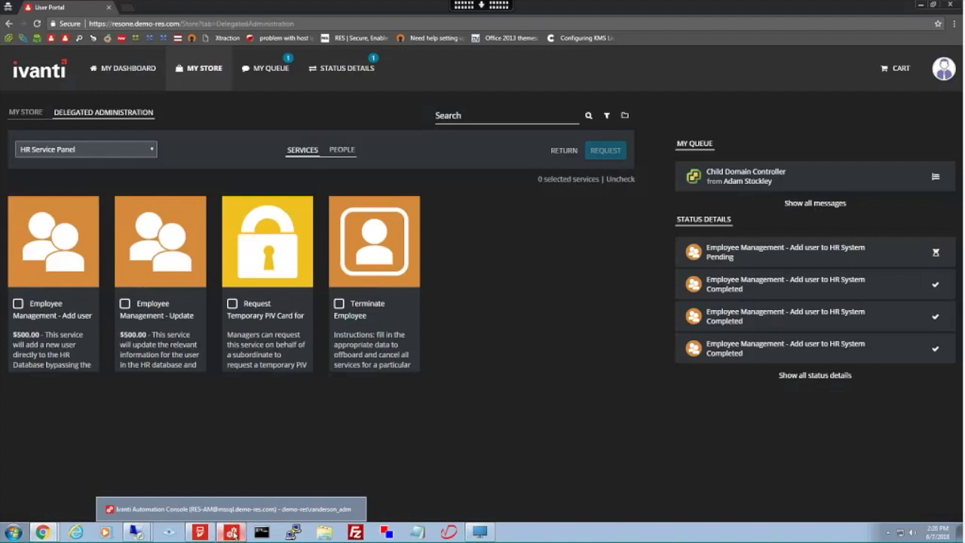
- Show the Automation Console's Library Modules tree, scrolled back to the top folders
left_click(232, 534)
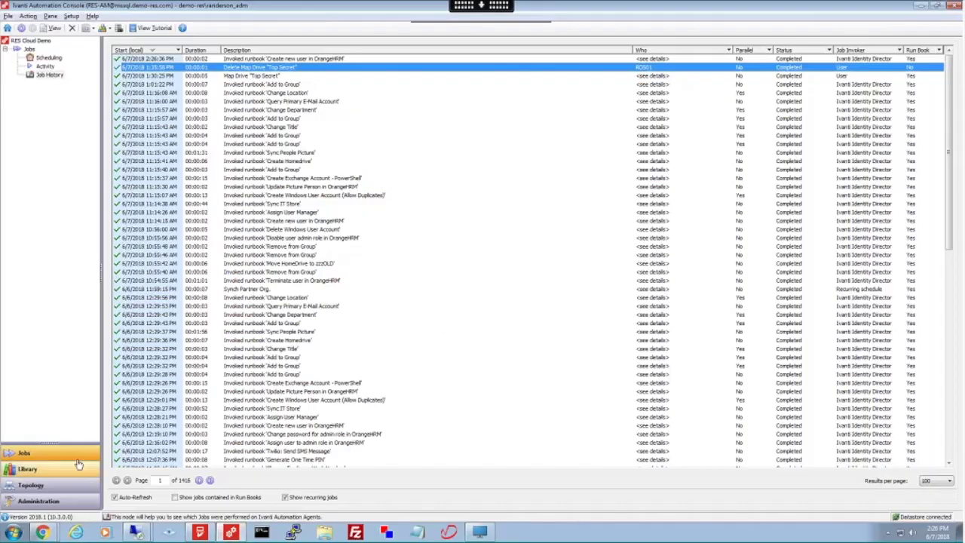
left_click(78, 468)
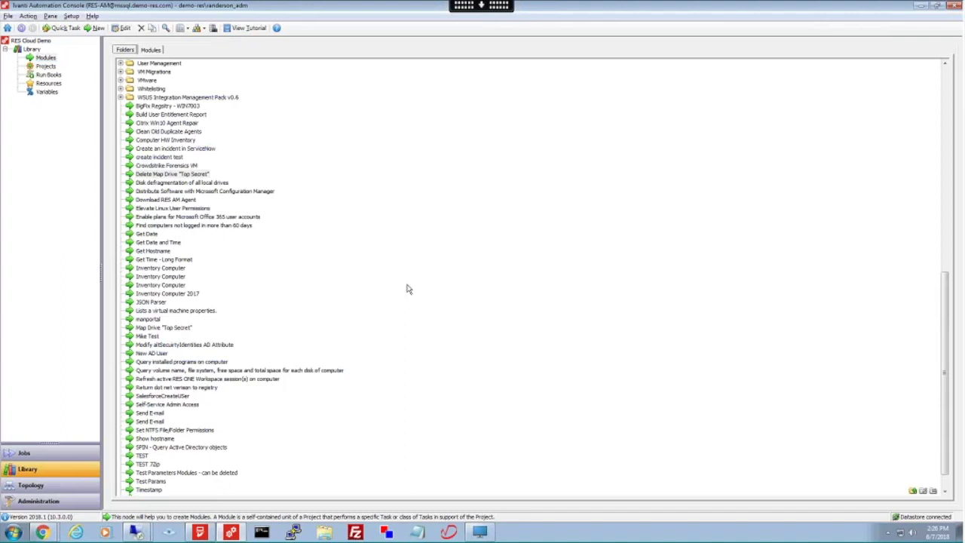
scroll(403, 321, "up", 15)
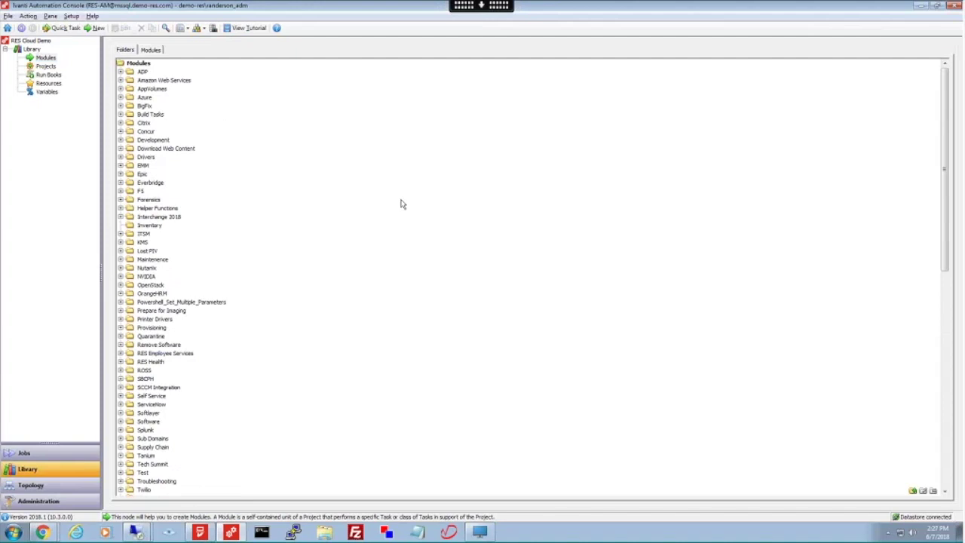
- Start a Quick Task from the AppVolumes folder and enlarge the Select task dialog
right_click(341, 90)
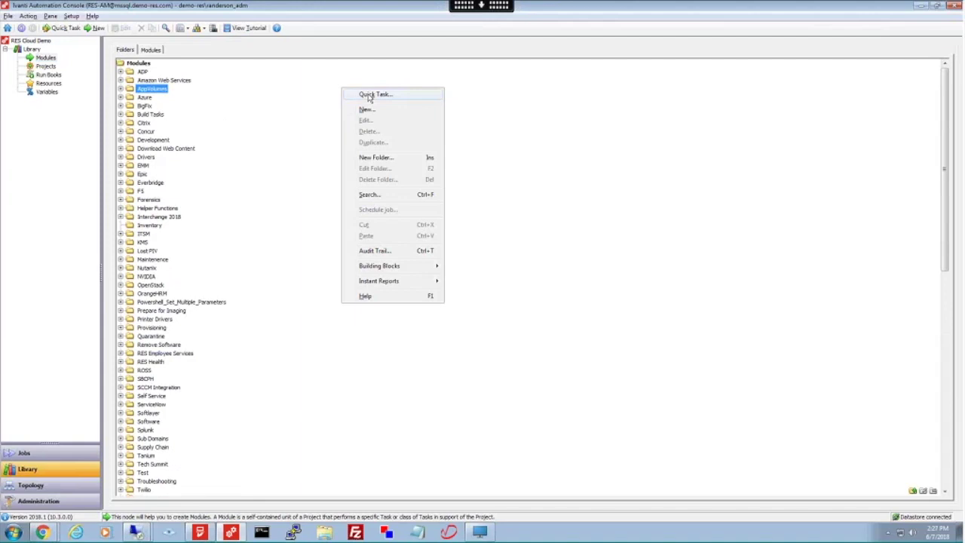
left_click(383, 96)
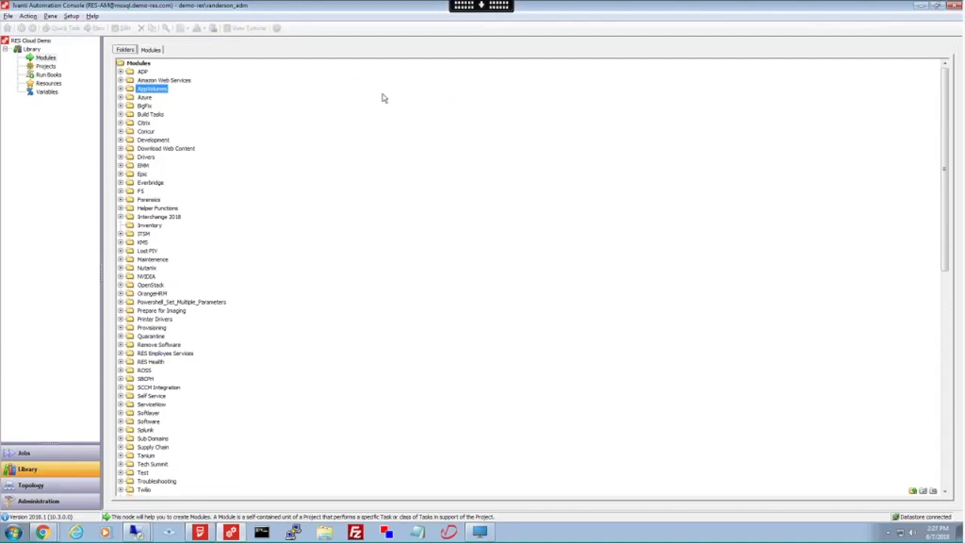
left_click_drag(412, 142, 412, 63)
left_click_drag(418, 397, 418, 471)
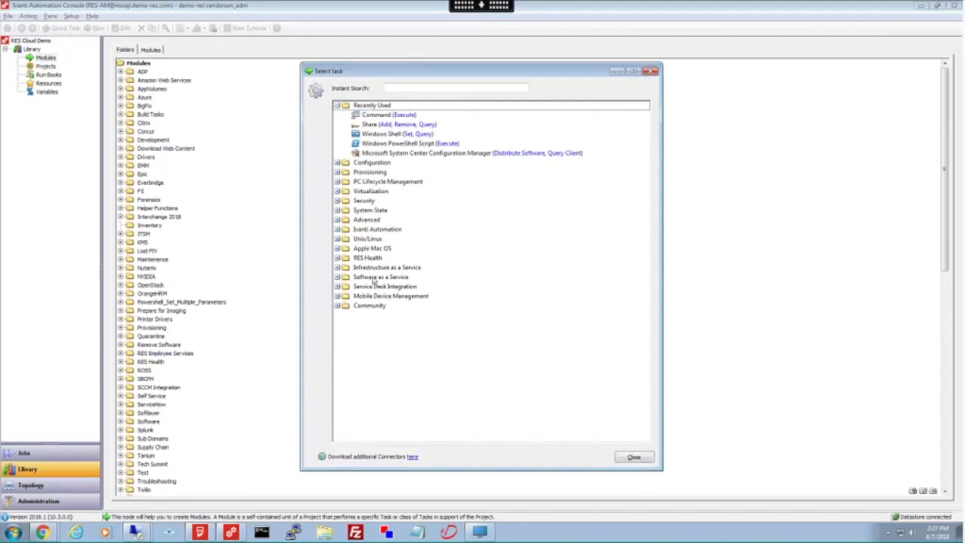
- Collapse Recently Used, browse the Virtualization category's tasks, then collapse it again
left_click(337, 106)
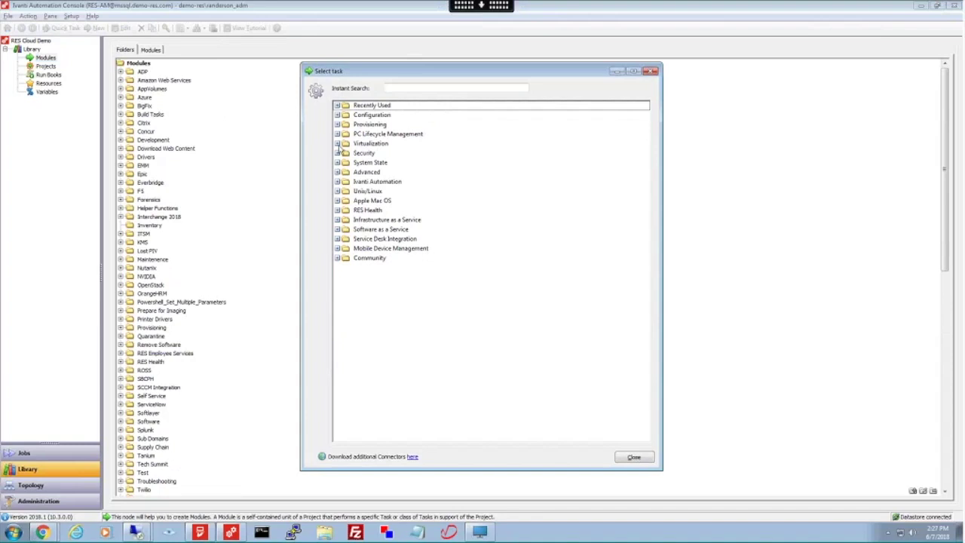
left_click(337, 144)
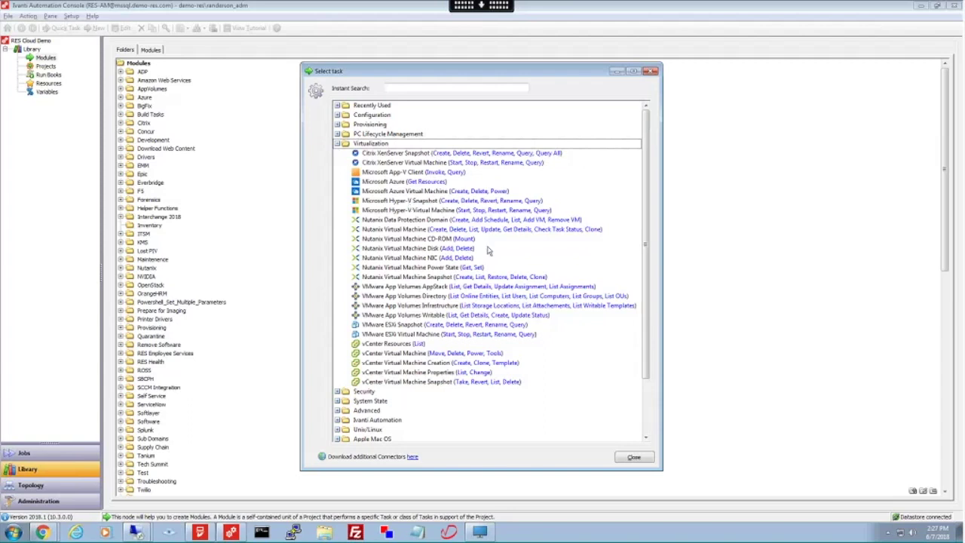
scroll(647, 301, "down", 1)
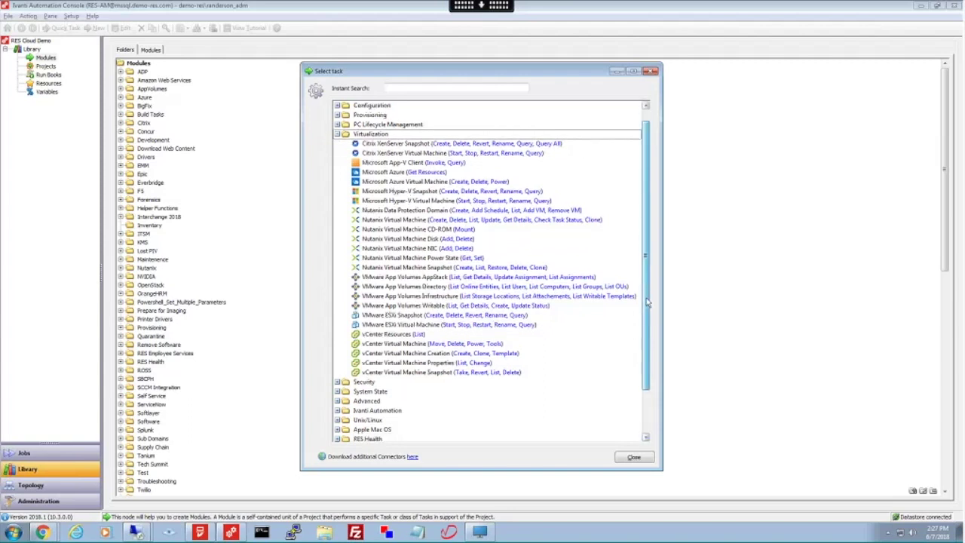
scroll(646, 294, "up", 1)
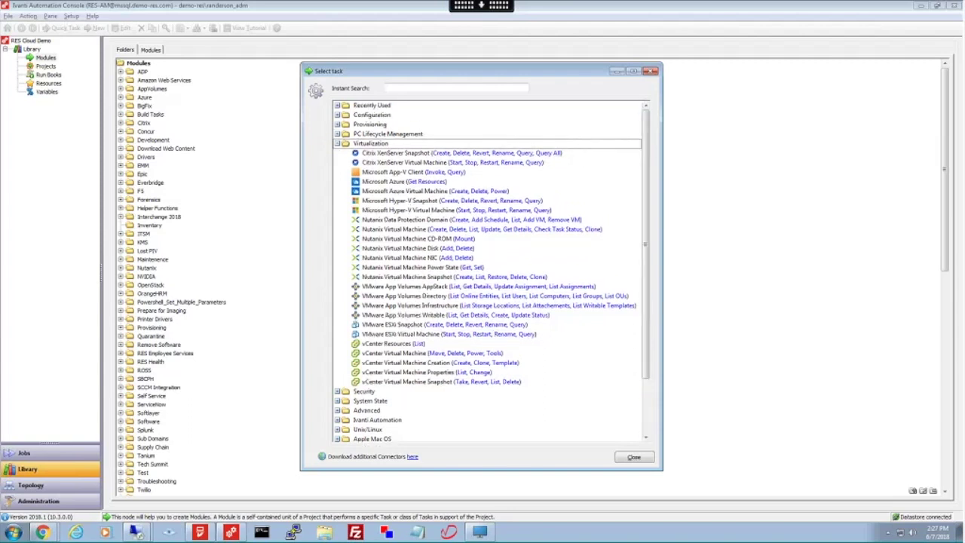
left_click(337, 144)
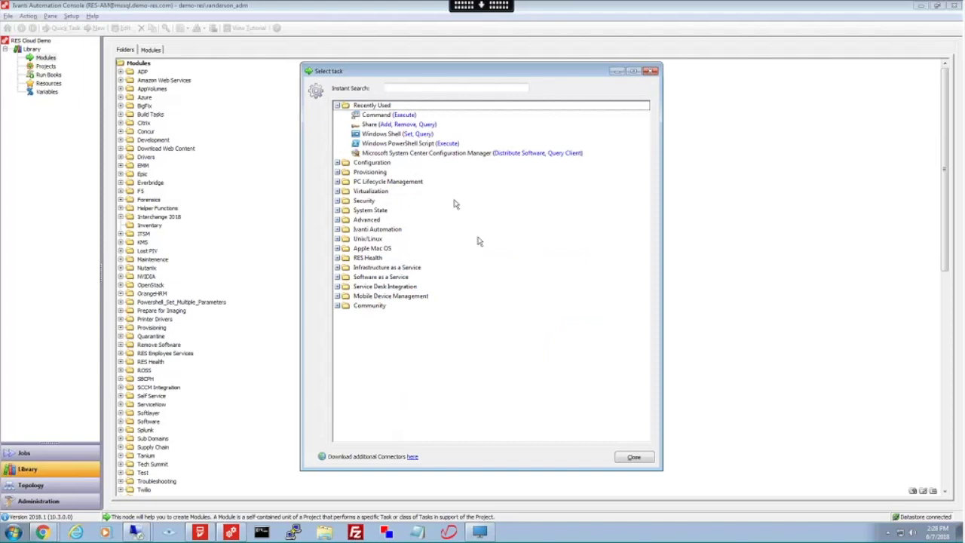
left_click_drag(390, 71, 429, 57)
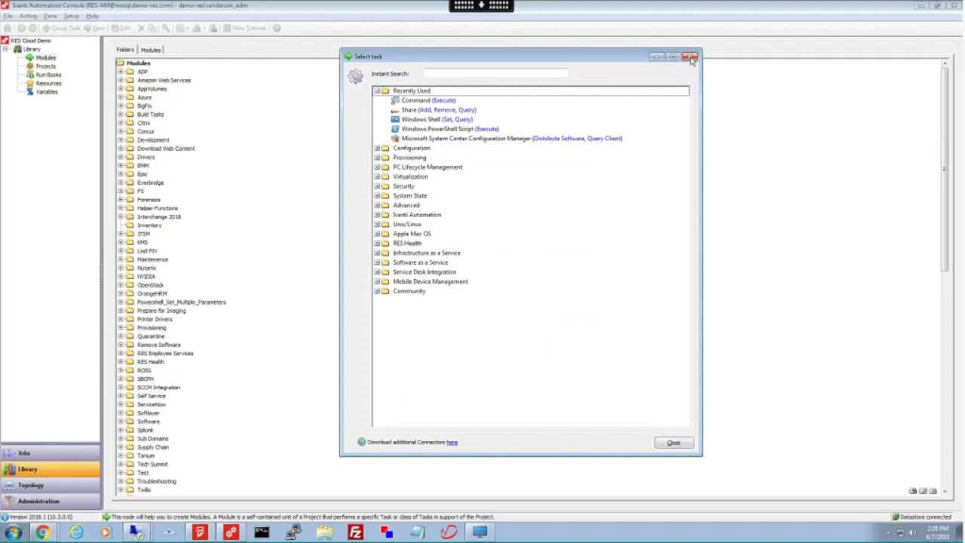
- Search tasks for 'web', inspect Invoke Web Service's WSDL and Method settings, then cancel
left_click(469, 74)
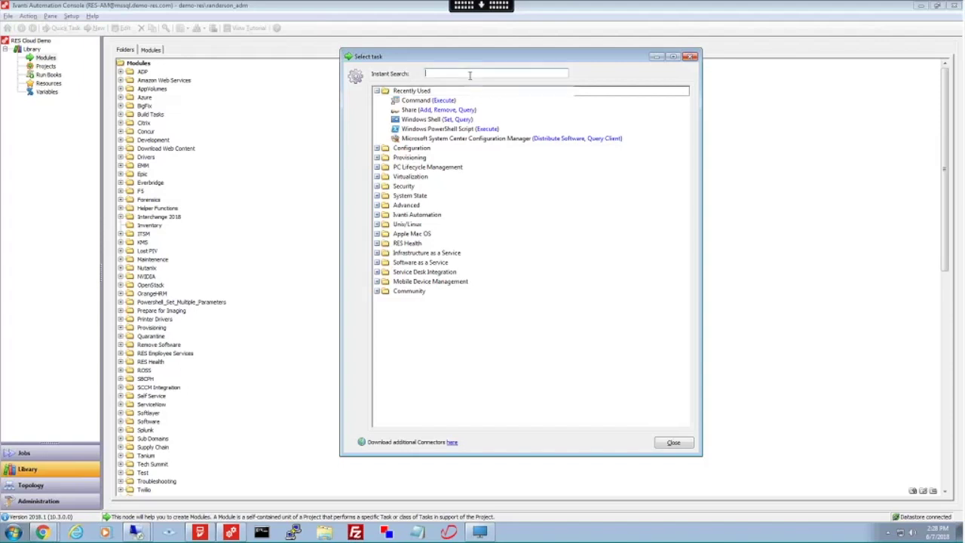
type("web")
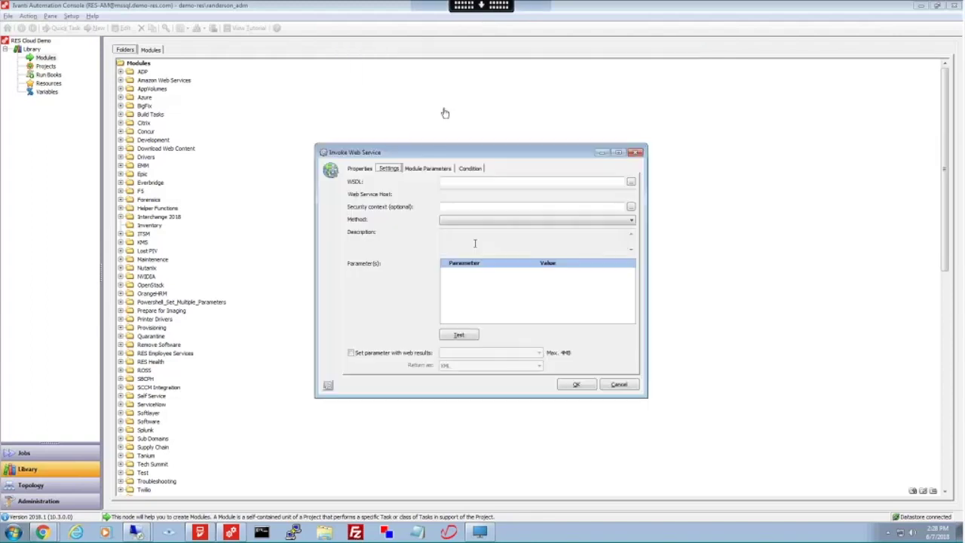
left_click(631, 182)
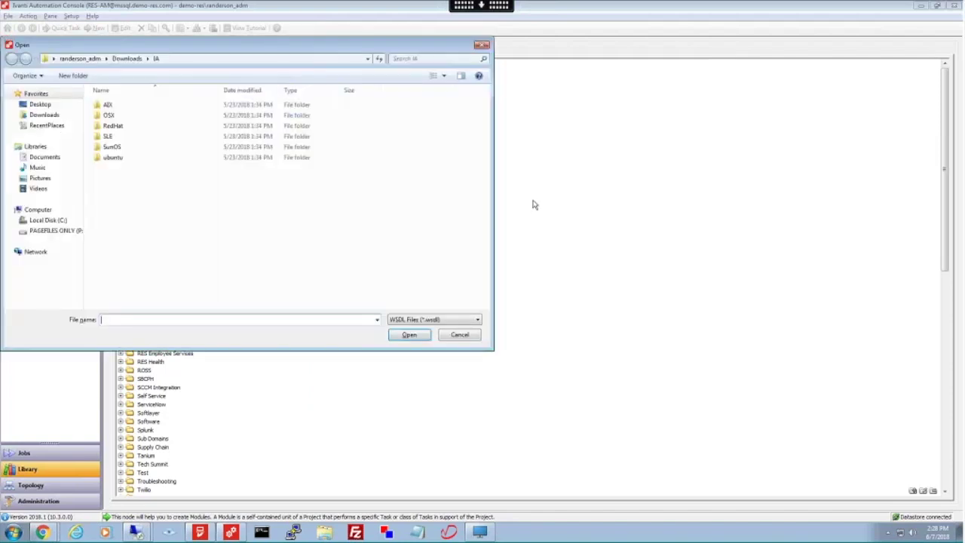
left_click(460, 336)
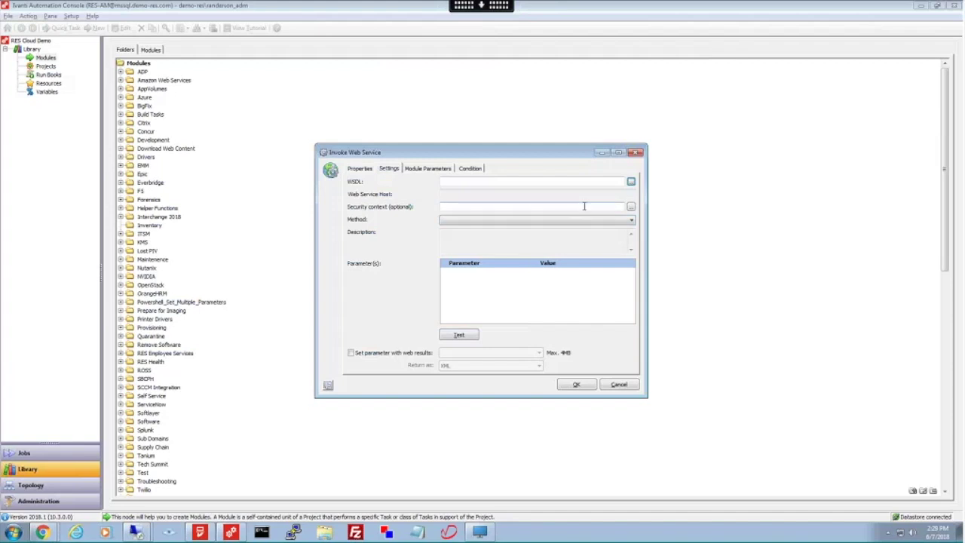
left_click(586, 220)
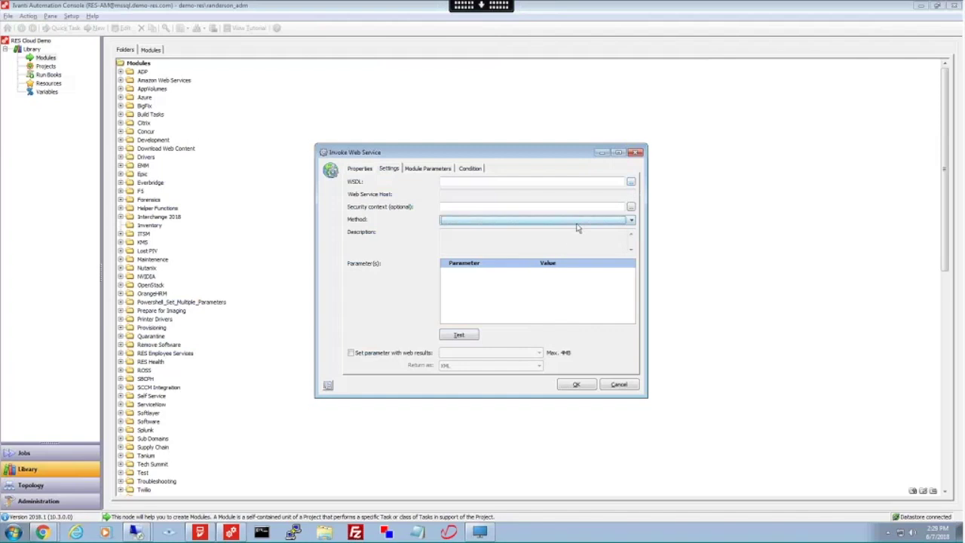
key("Escape")
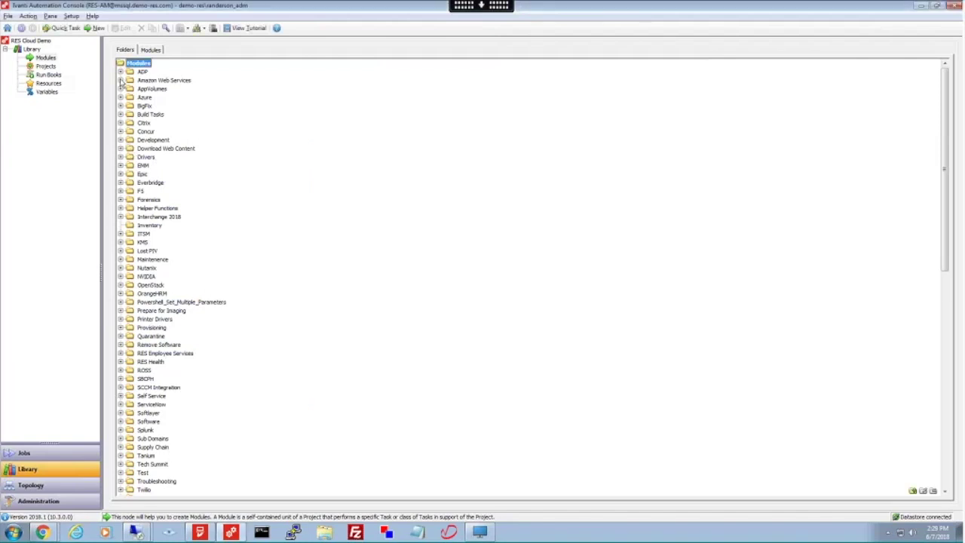
- Browse the Amazon Web Services > Amazon AWS EC2 modules, then show the Job History of completed jobs
left_click(120, 79)
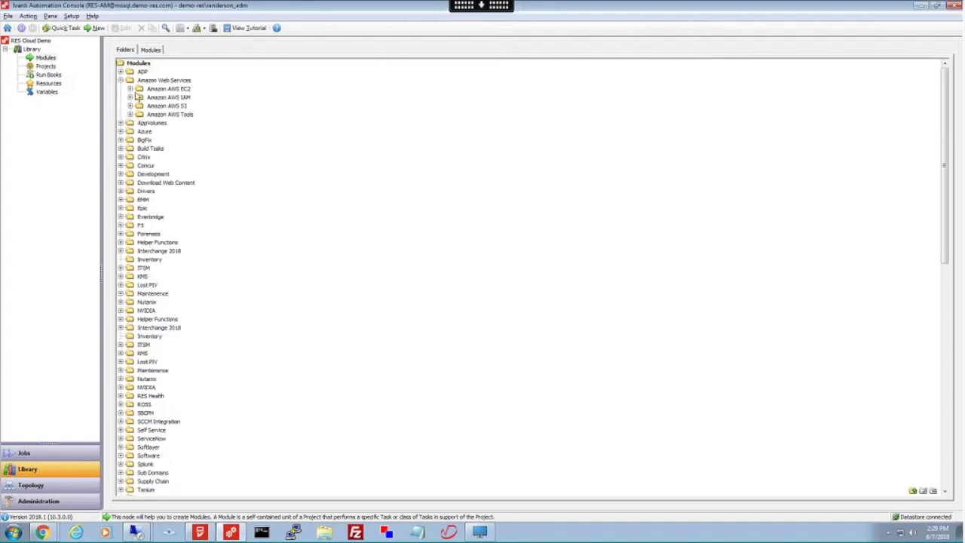
left_click(130, 88)
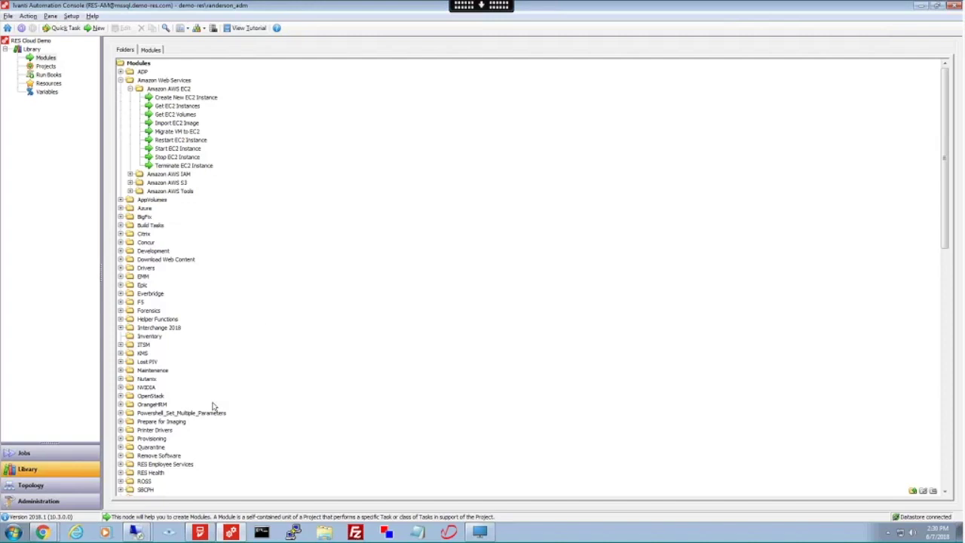
left_click(46, 453)
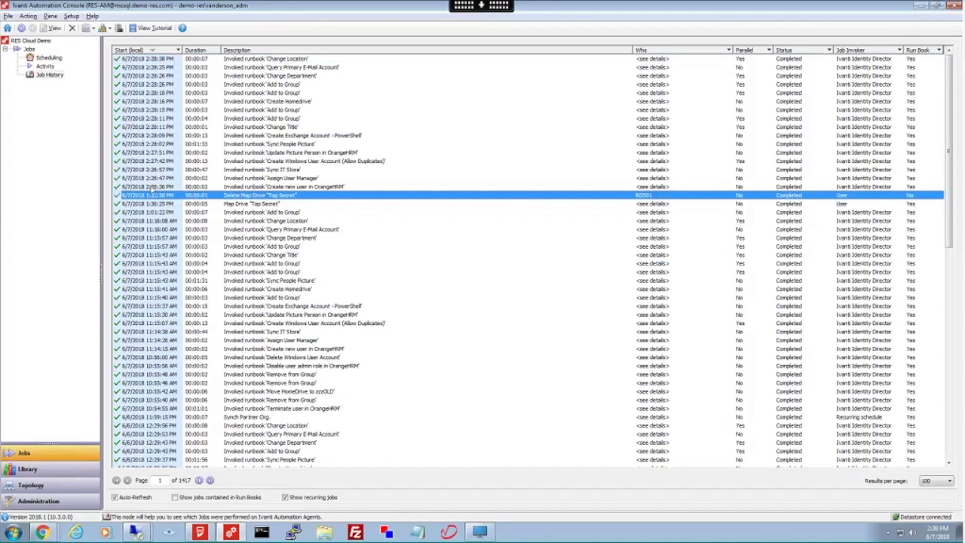
- Inspect the 'Create new user in OrangeHRM' job, then switch to the Windows 10 Non-Persistent desktop session
left_click(152, 187)
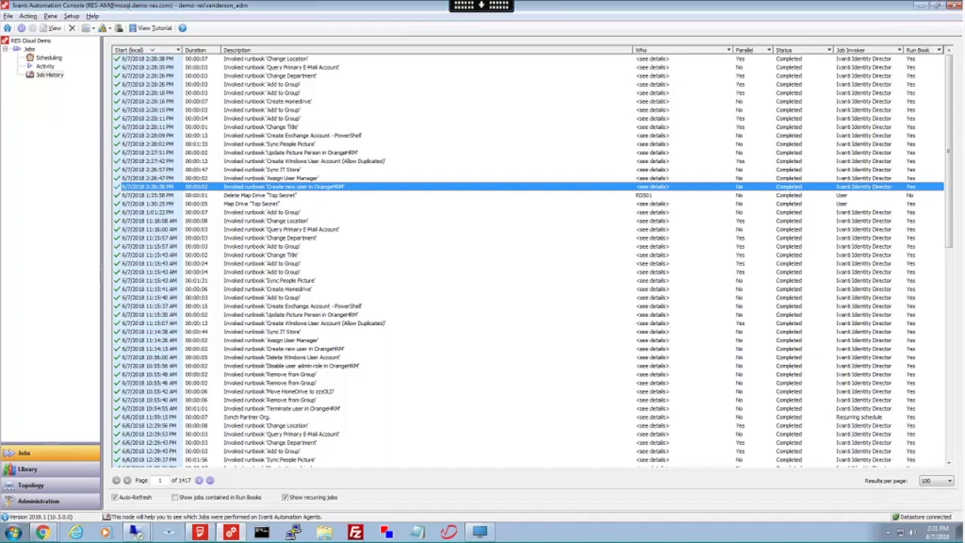
left_click(481, 533)
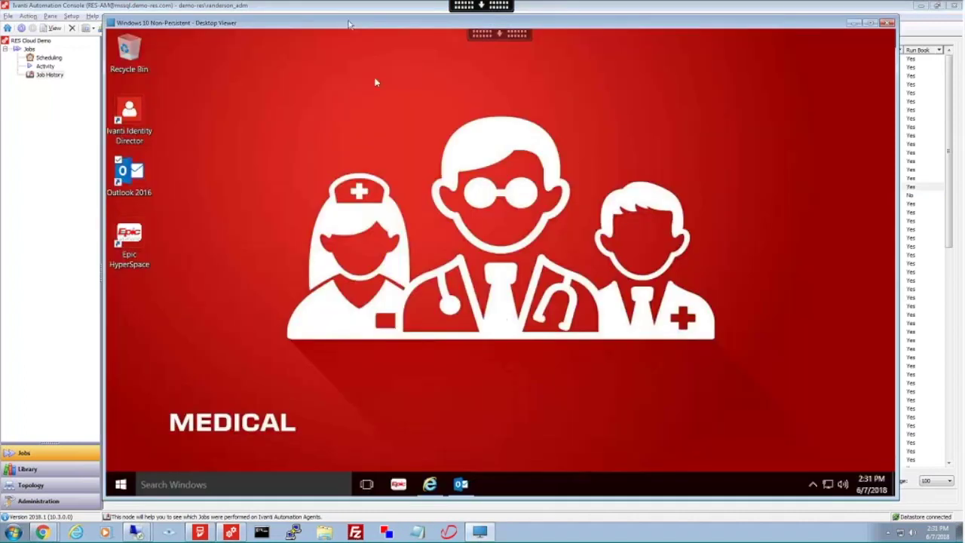
- Nudge the Desktop Viewer window right and bring the User Portal Internet Explorer window forward
left_click_drag(350, 25, 377, 25)
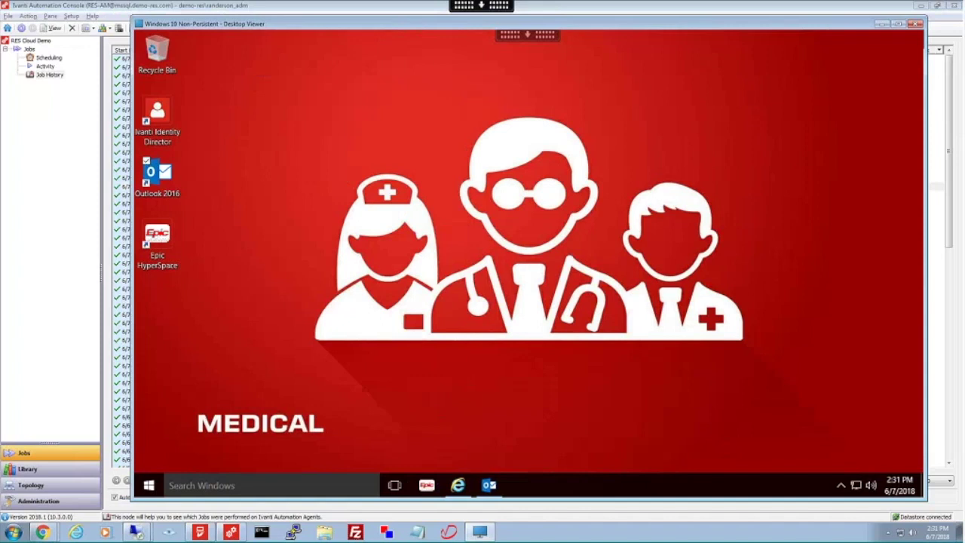
mouse_move(459, 485)
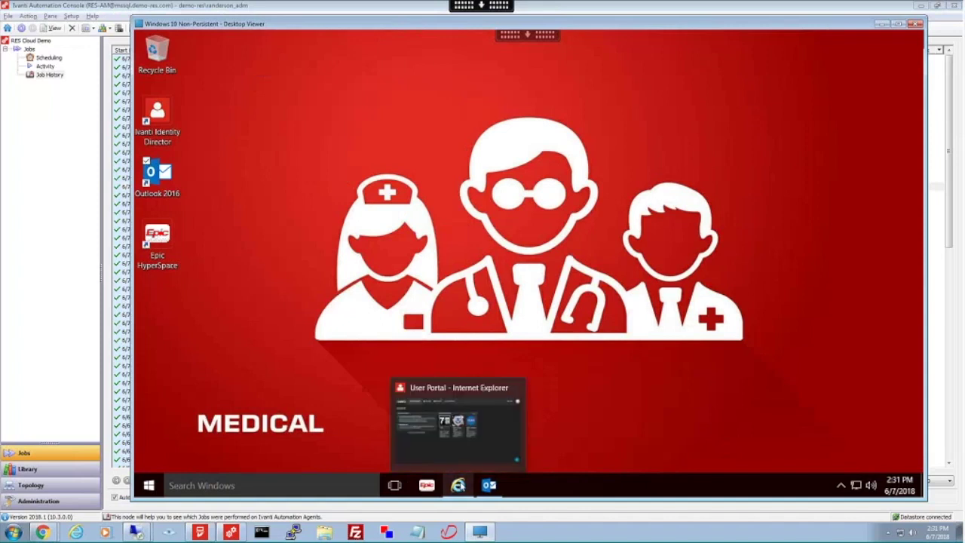
left_click(456, 424)
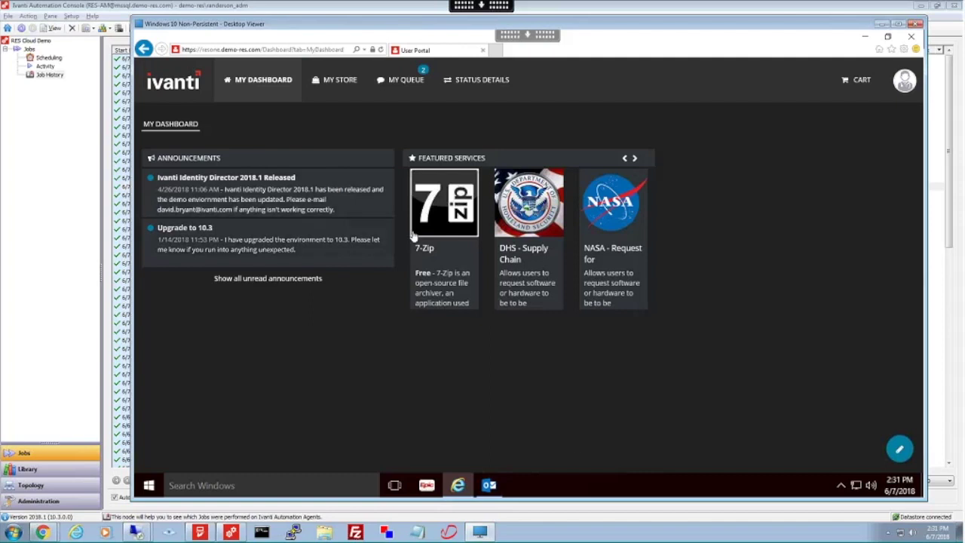
- Open MY STORE and scroll through service tiles like Employee Management and Google Chrome
mouse_move(613, 201)
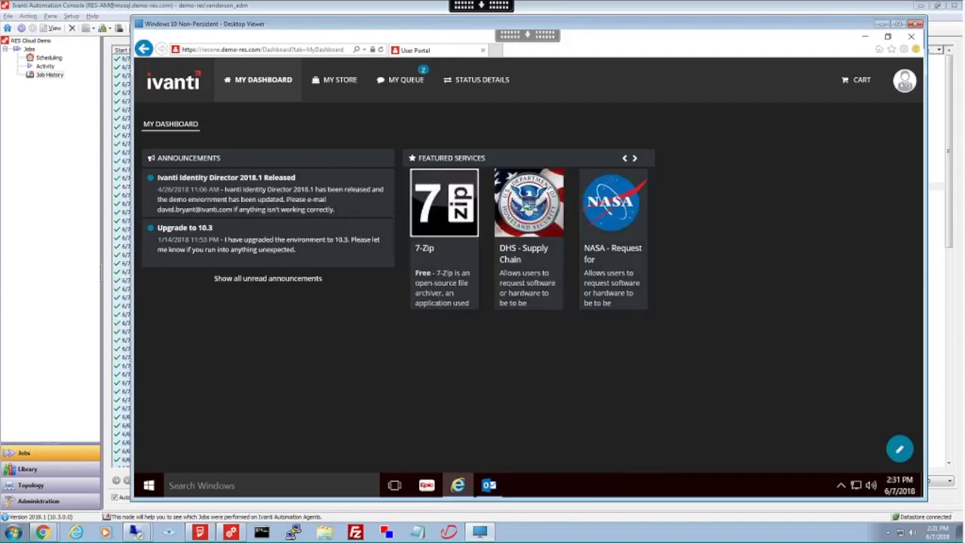
left_click(337, 80)
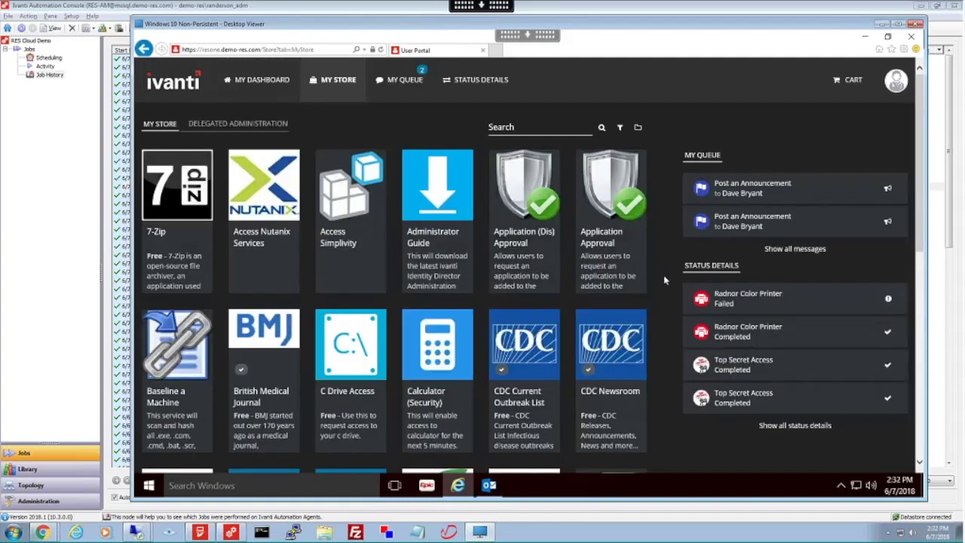
scroll(676, 279, "down", 1)
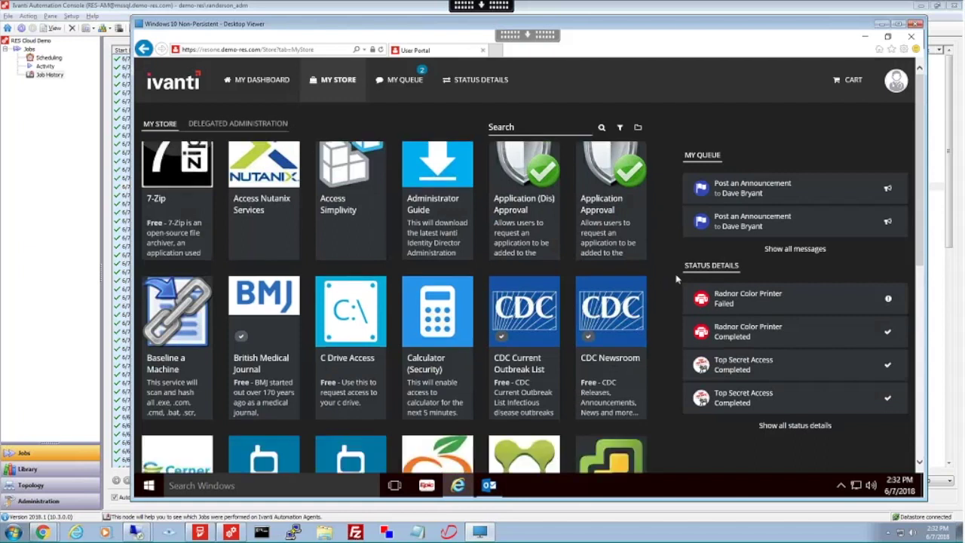
scroll(676, 279, "up", 1)
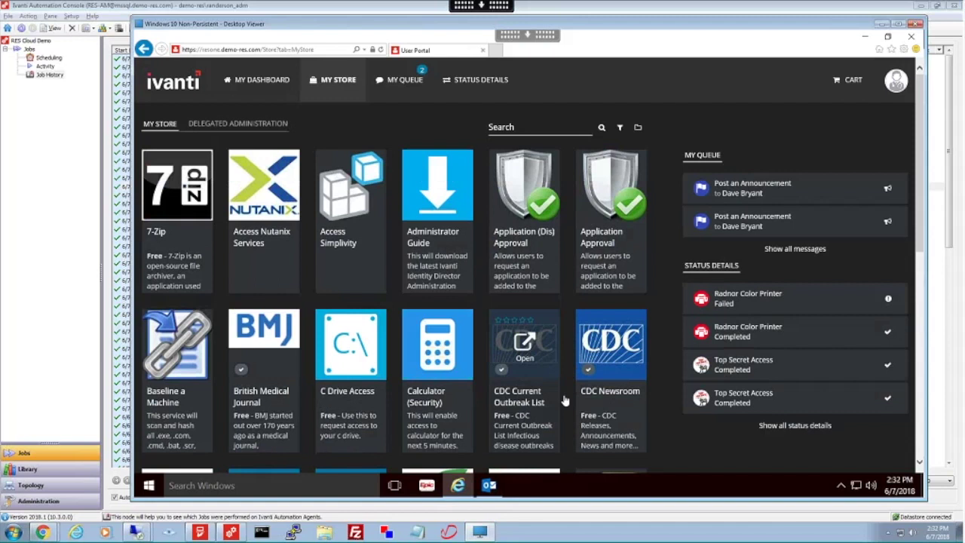
scroll(565, 401, "down", 5)
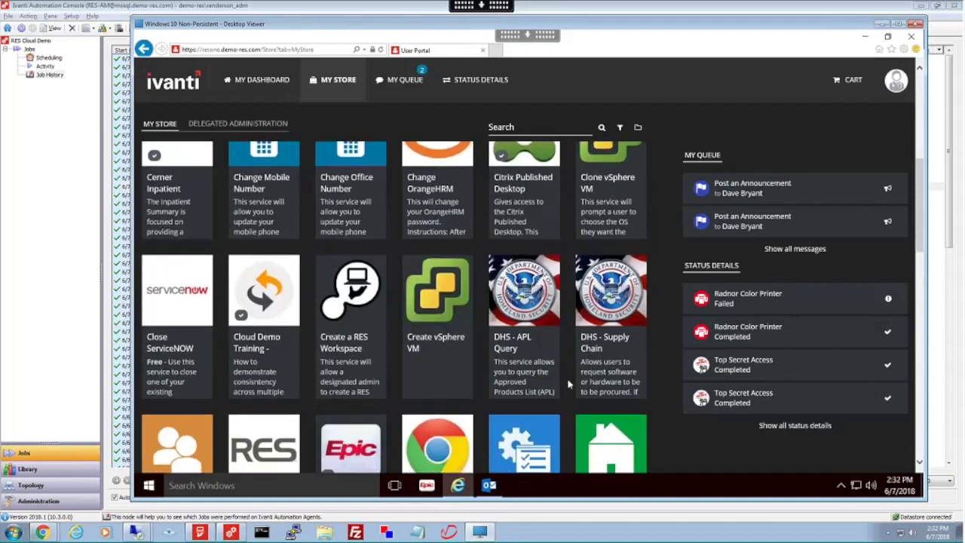
scroll(568, 384, "down", 1)
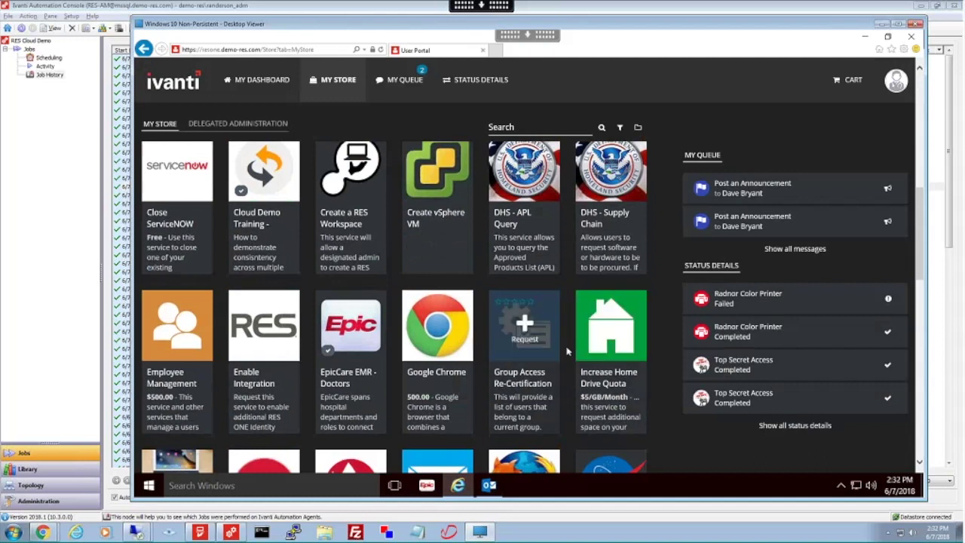
scroll(568, 351, "down", 1)
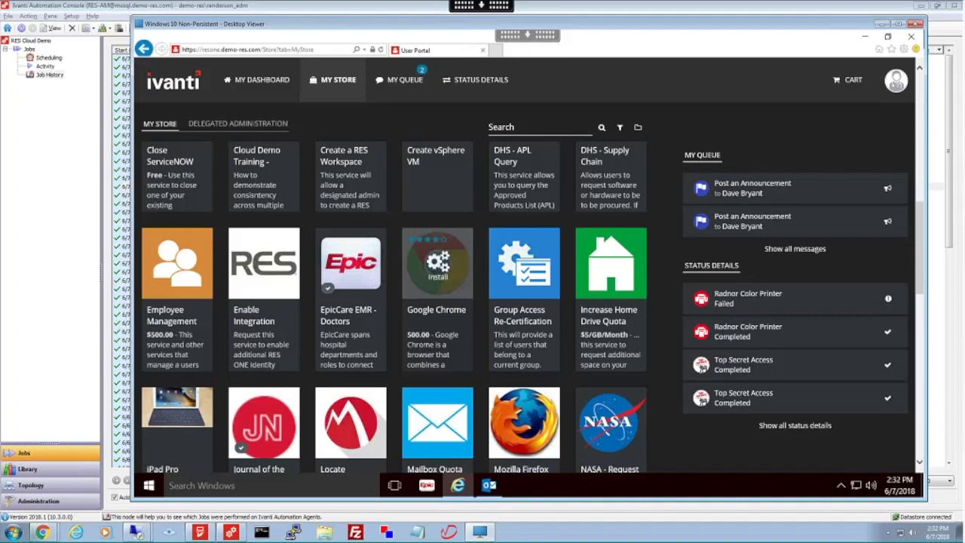
- Install Google Chrome from its service details, close the panel, and scroll the store grid
left_click(439, 340)
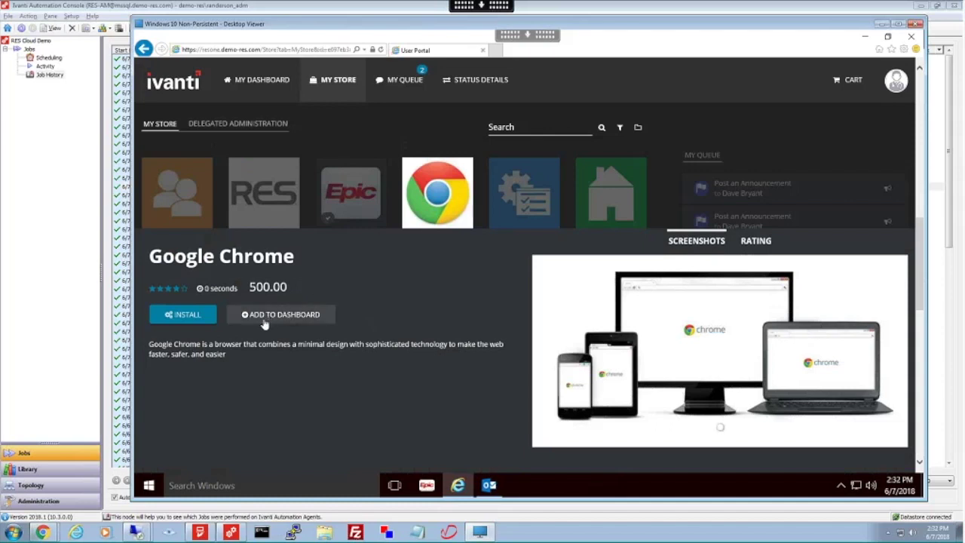
left_click(184, 317)
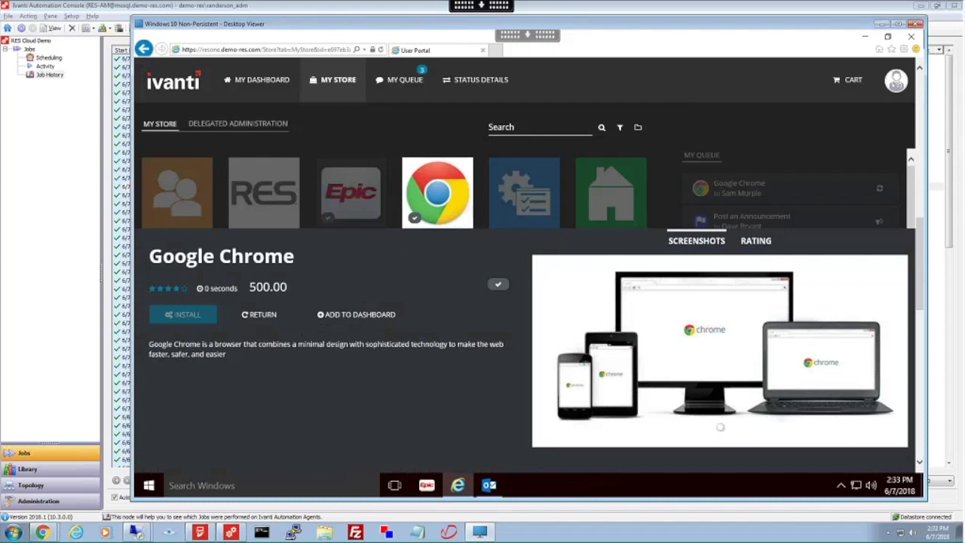
left_click(659, 153)
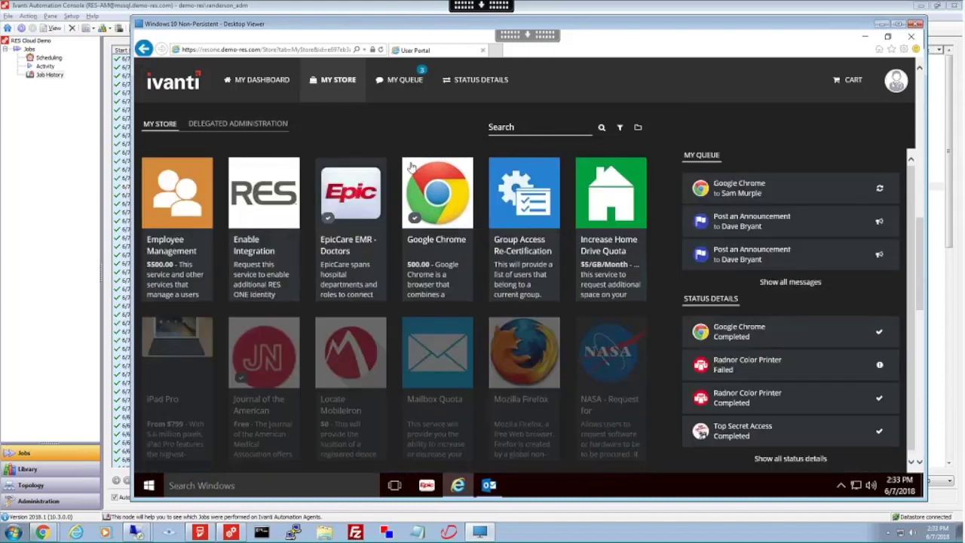
scroll(486, 317, "down", 3)
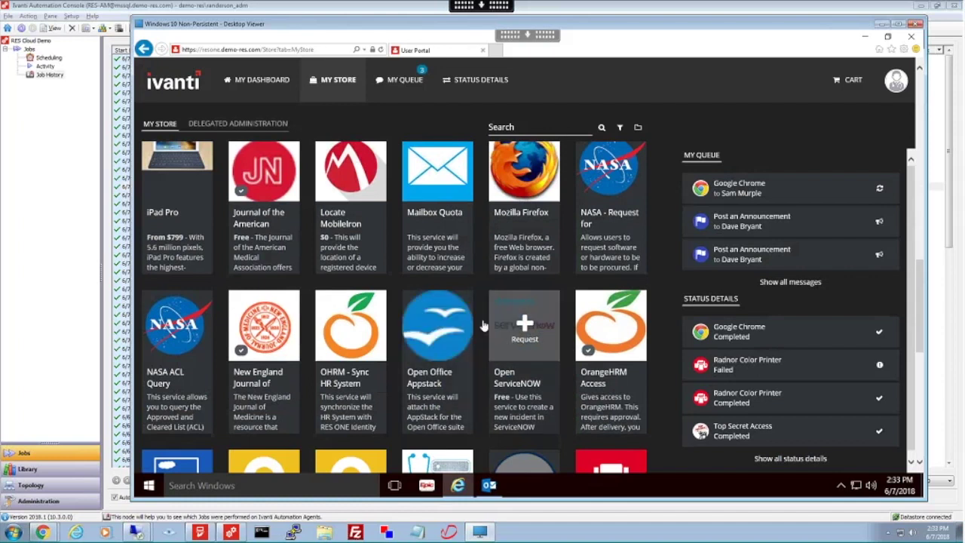
- In Library, start a new module from Modules using Quick Task
left_click(55, 471)
right_click(324, 115)
left_click(356, 117)
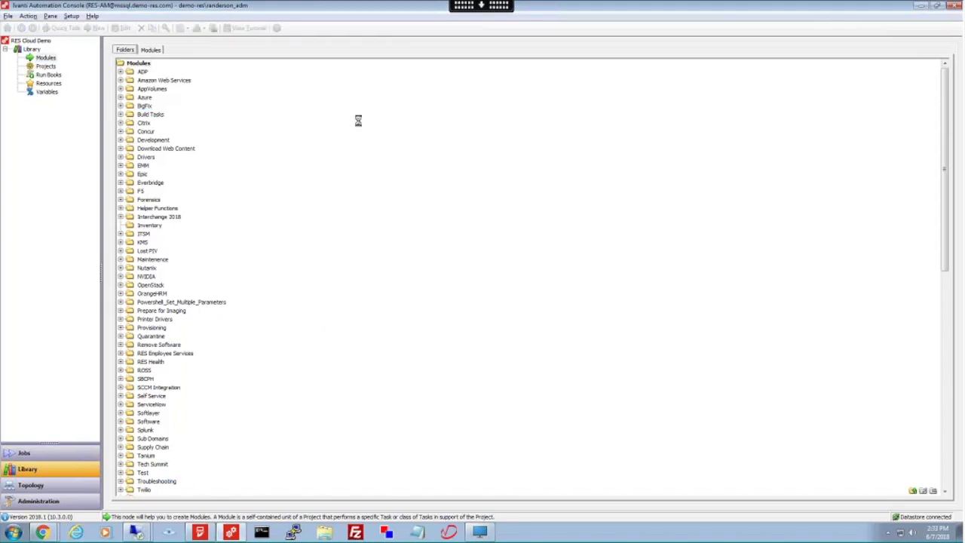
- Search tasks for 'sys', review Distribute Software with the CyberDuck package, then cancel it
left_click(442, 170)
type("sys")
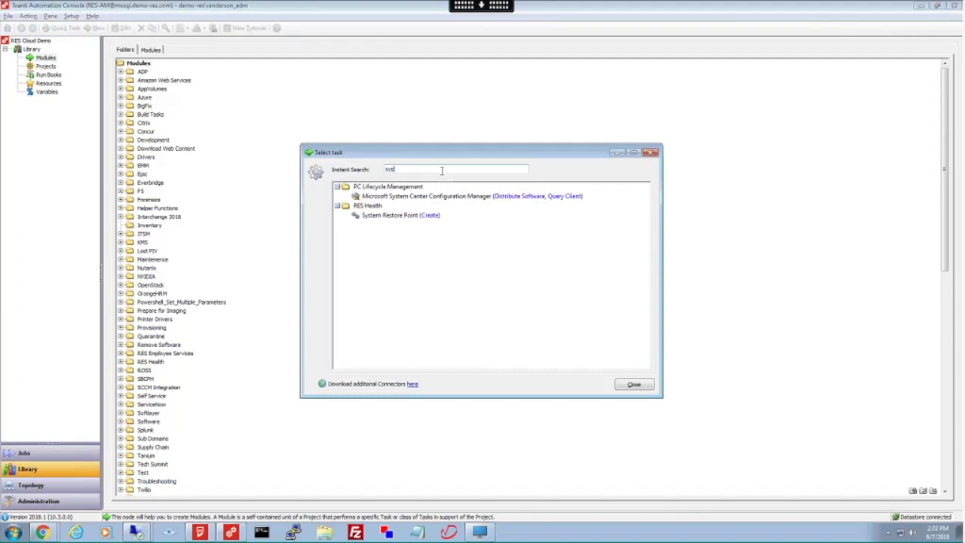
double_click(465, 196)
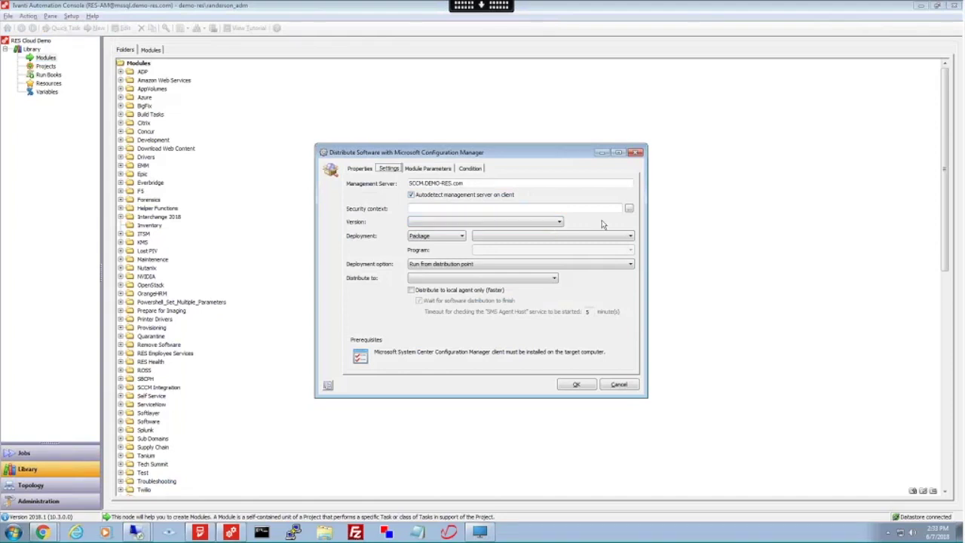
left_click(555, 235)
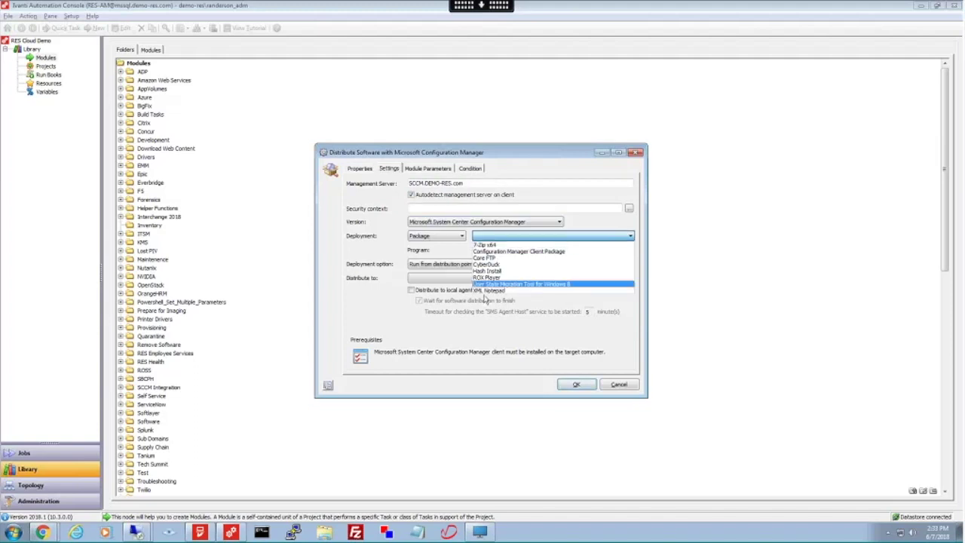
left_click(498, 264)
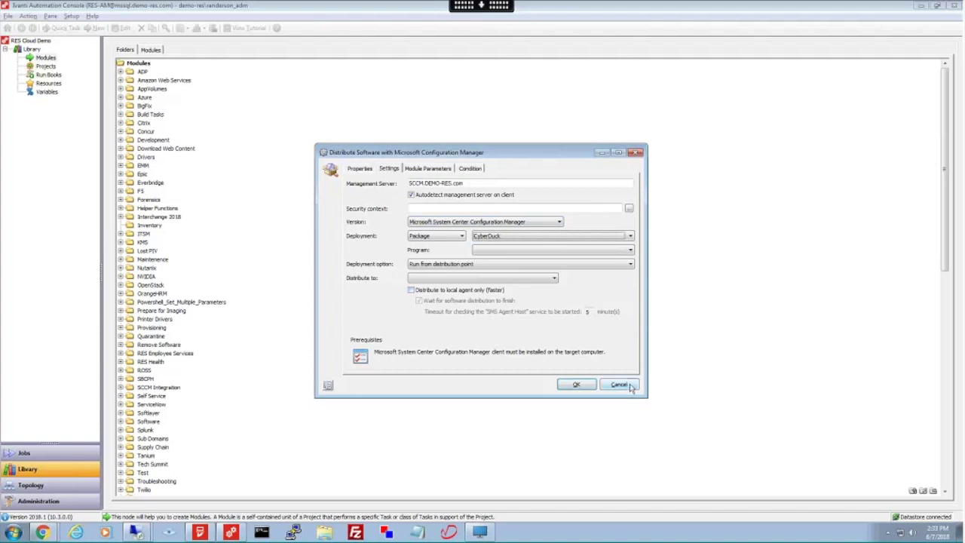
left_click(619, 385)
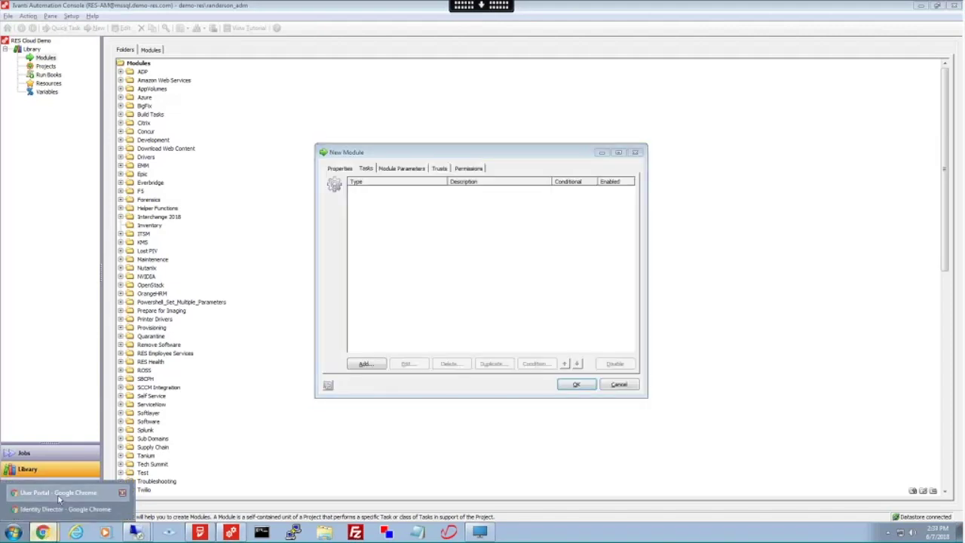
- Bring the remote desktop's My Store forward, scroll down, and request the Radnor Color Printer
left_click(45, 493)
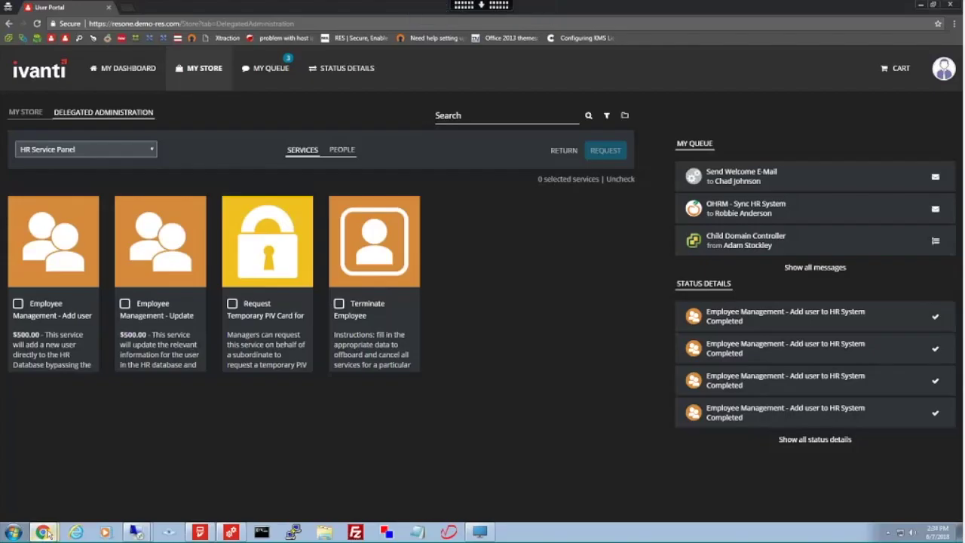
left_click(480, 532)
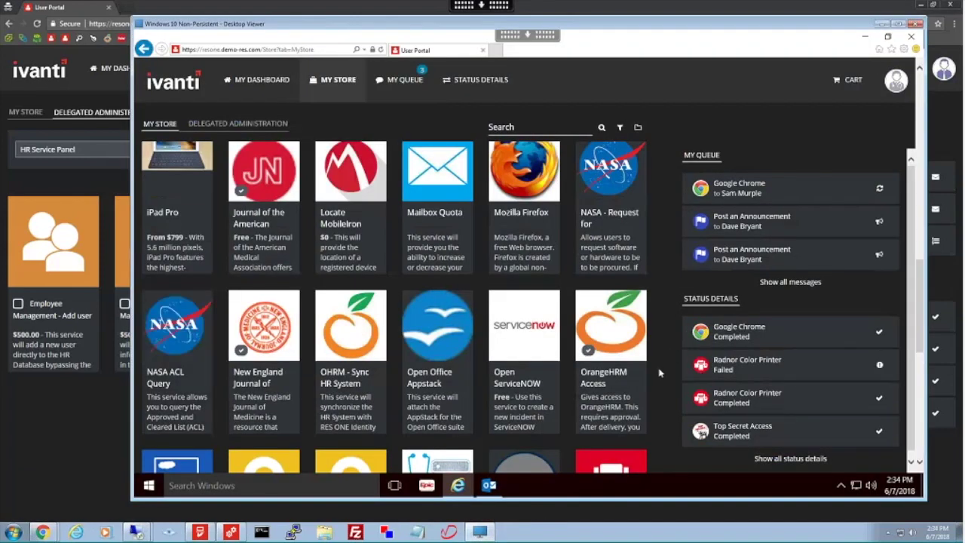
scroll(603, 354, "down", 3)
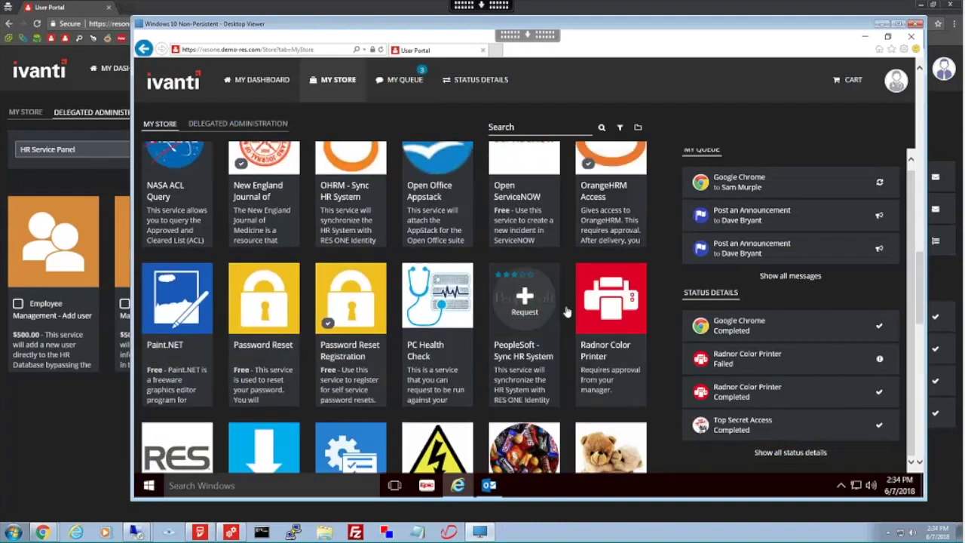
left_click(612, 302)
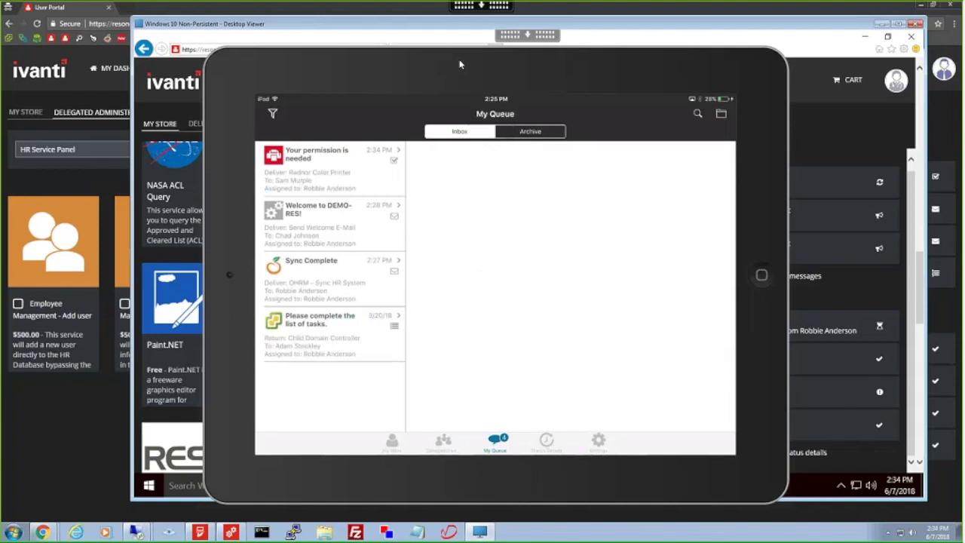
- Open the 'Your permission is needed' item for the Radnor Color Printer request in My Queue
left_click(329, 171)
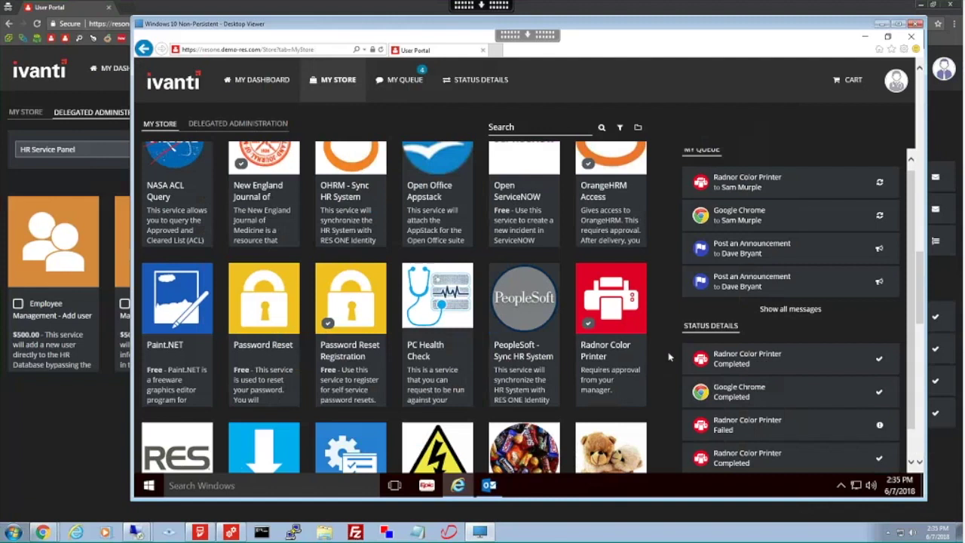
- Scroll through the store tiles past Secure Prescription, then minimize the Internet Explorer window
scroll(481, 387, "down", 5)
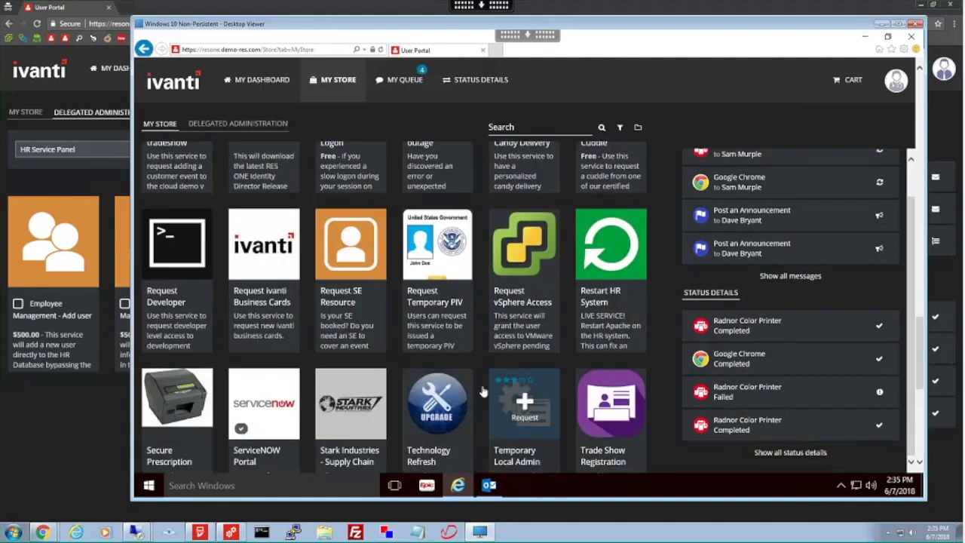
scroll(482, 390, "down", 3)
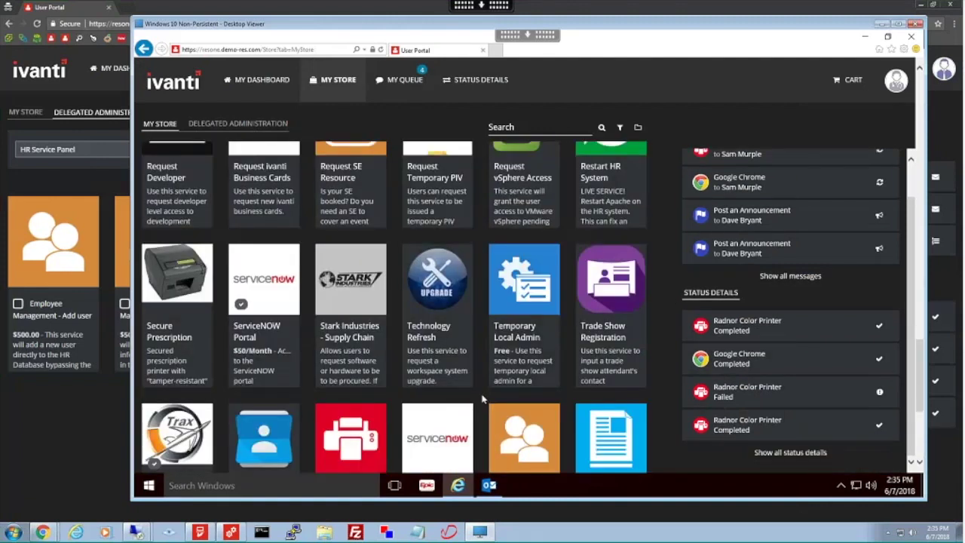
mouse_move(177, 278)
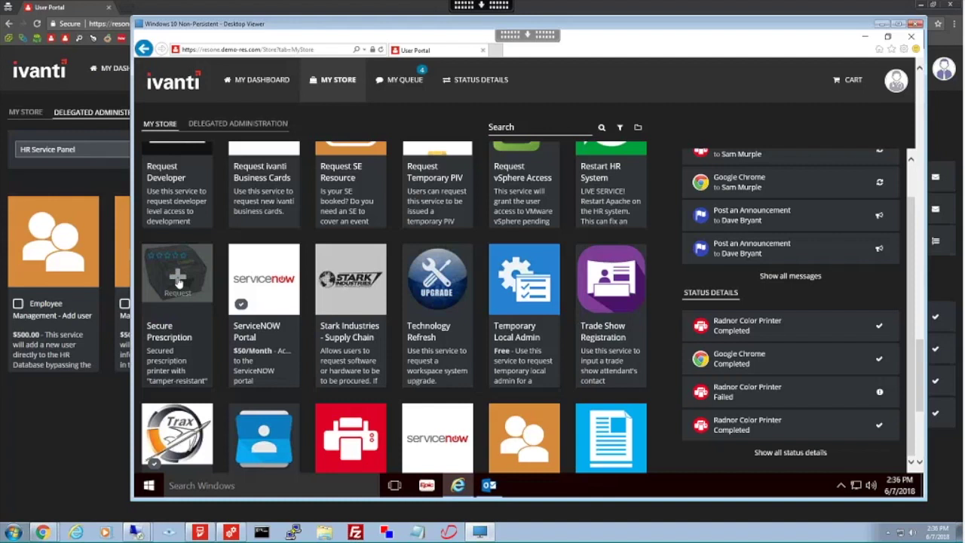
scroll(177, 279, "down", 10)
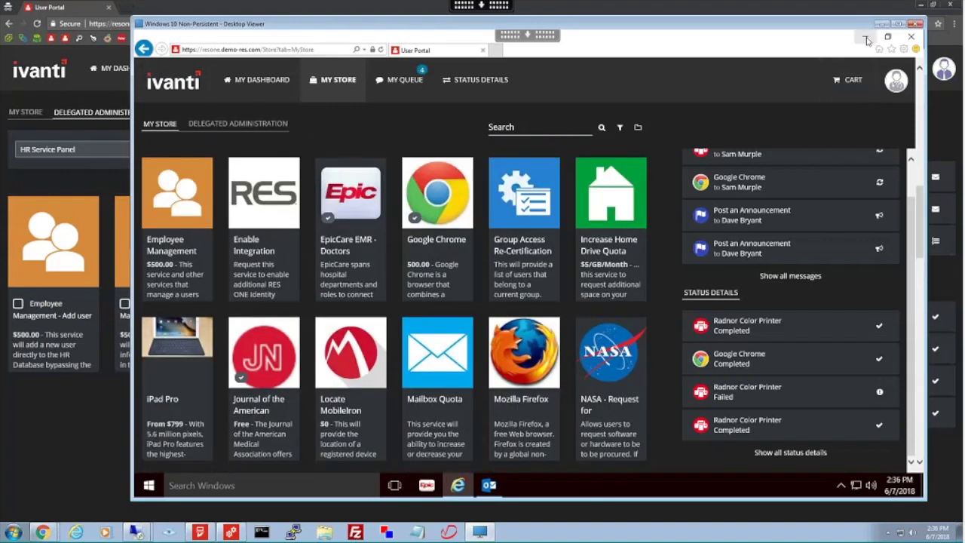
left_click(865, 37)
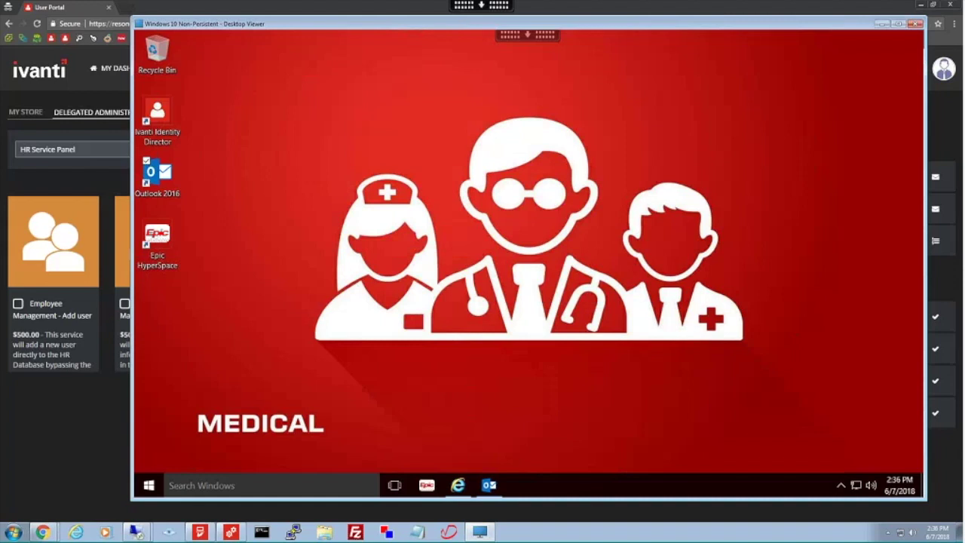
- Start an Employee Management - Update request and search for and select the employee
left_click(73, 462)
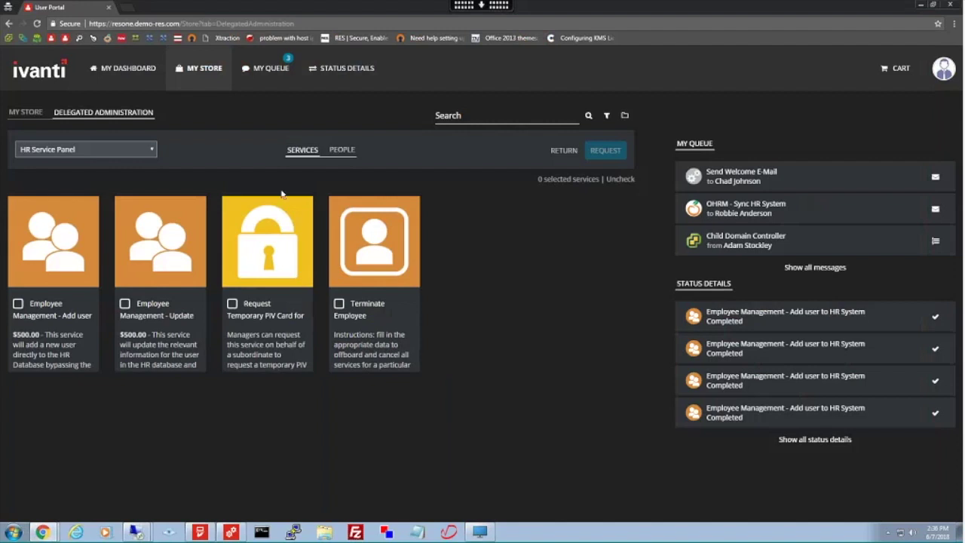
left_click(140, 335)
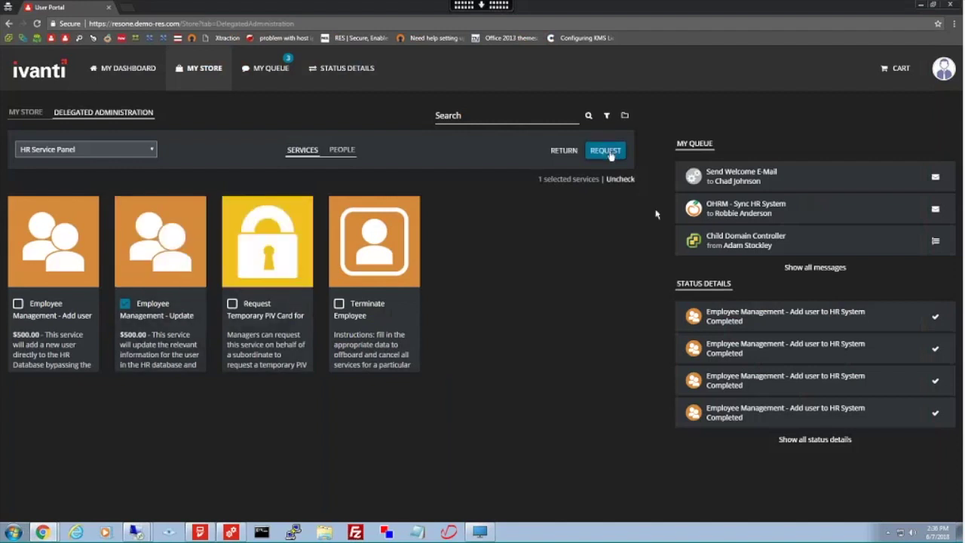
left_click(607, 151)
type("sam mur")
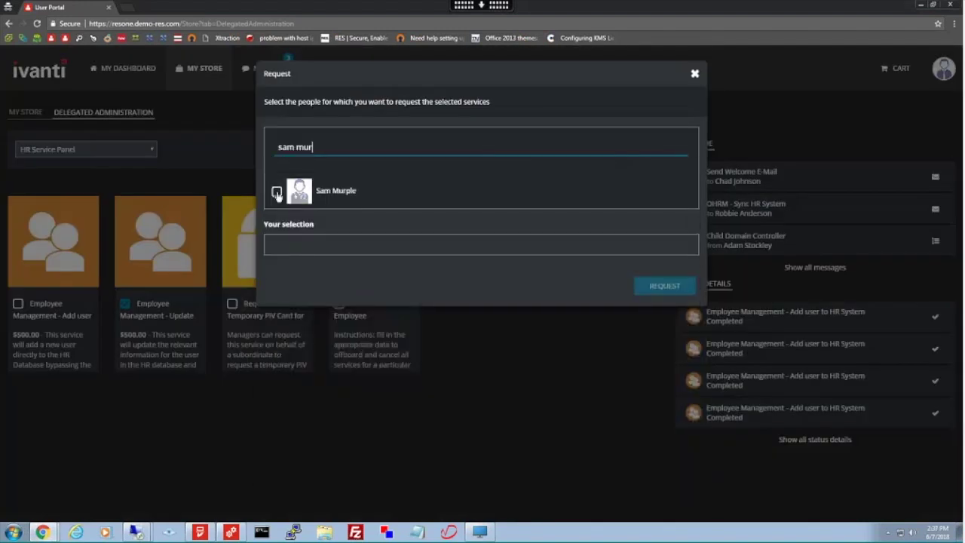
left_click(663, 287)
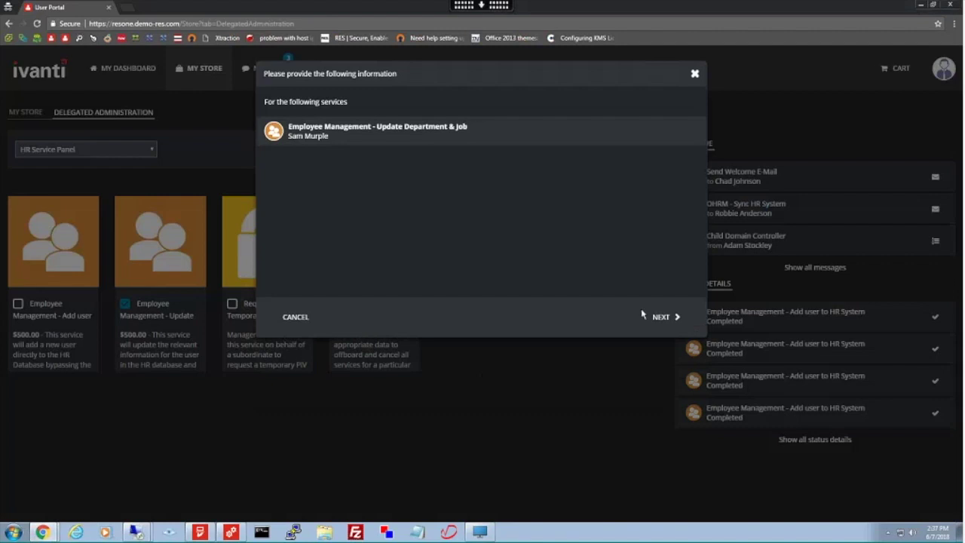
- Set the department to Legal and job title to Partner, then finish the request
left_click(660, 317)
left_click(331, 227)
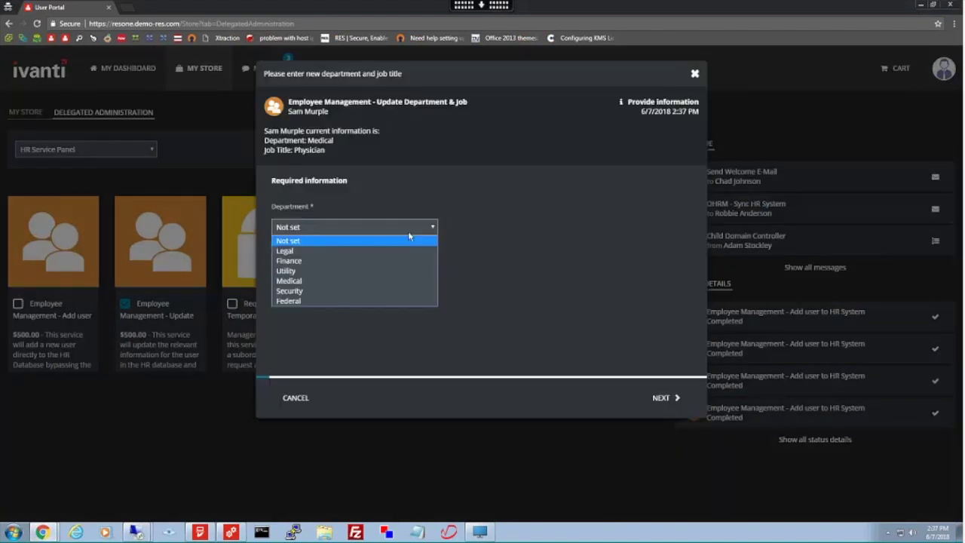
left_click(293, 251)
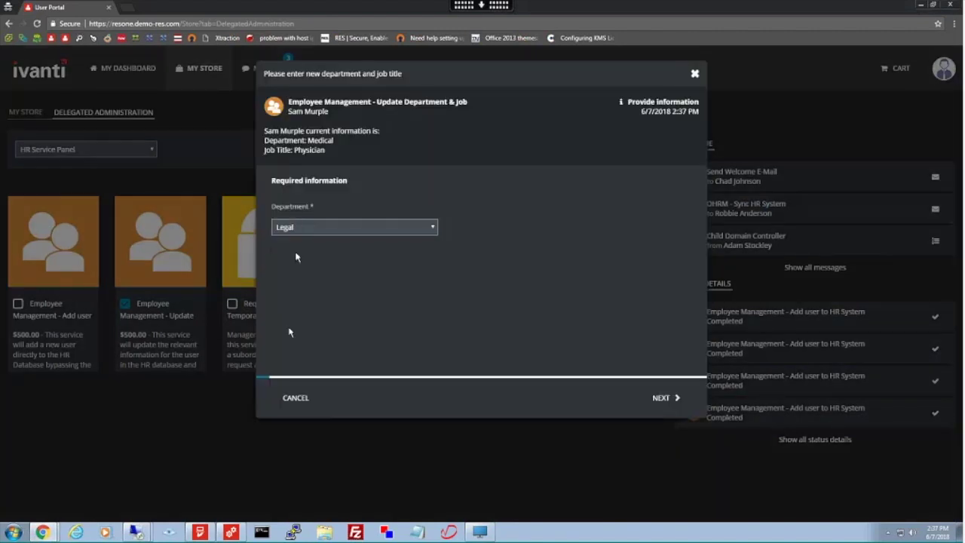
left_click(661, 397)
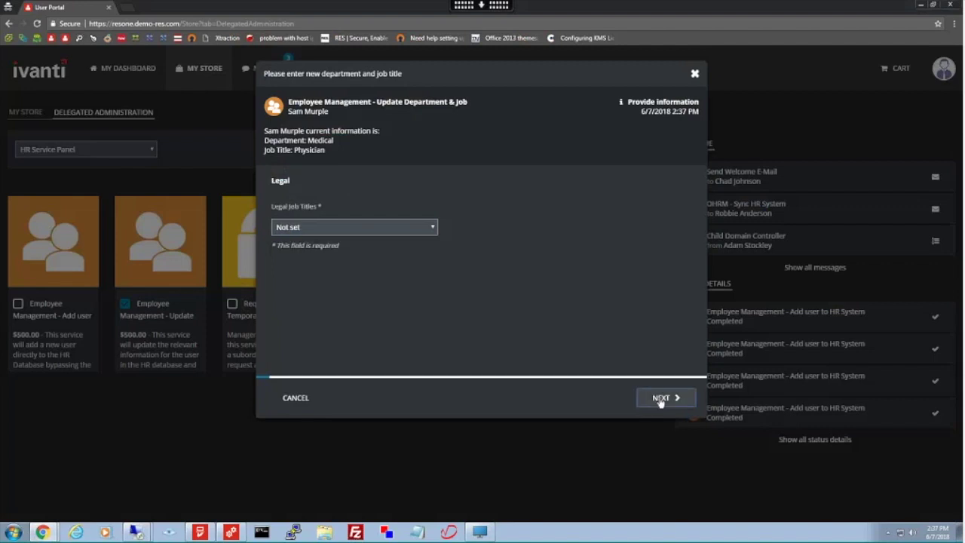
left_click(331, 230)
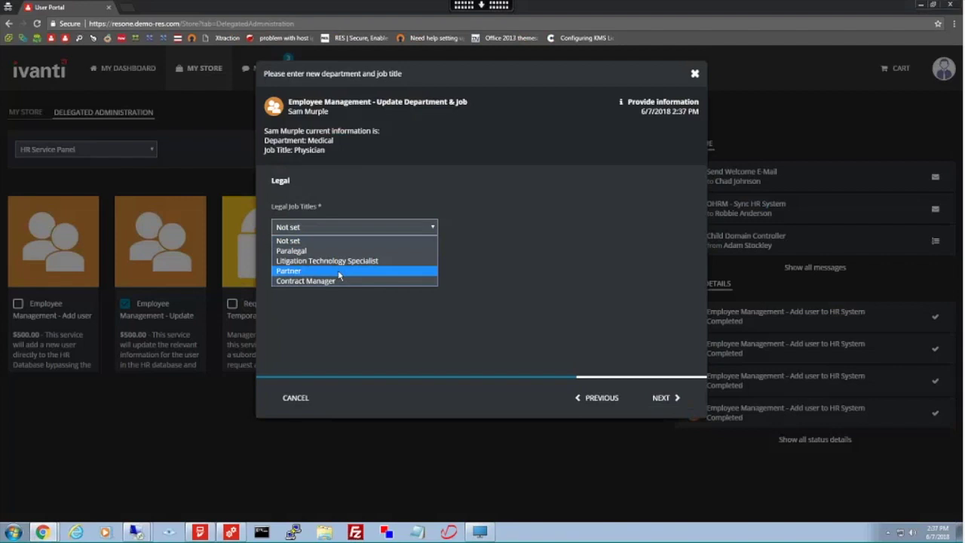
left_click(354, 273)
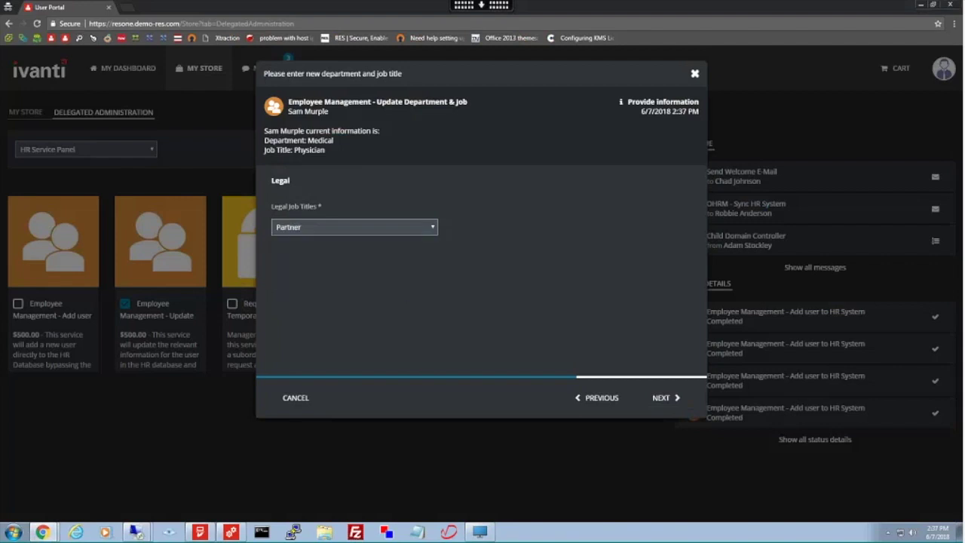
left_click(662, 398)
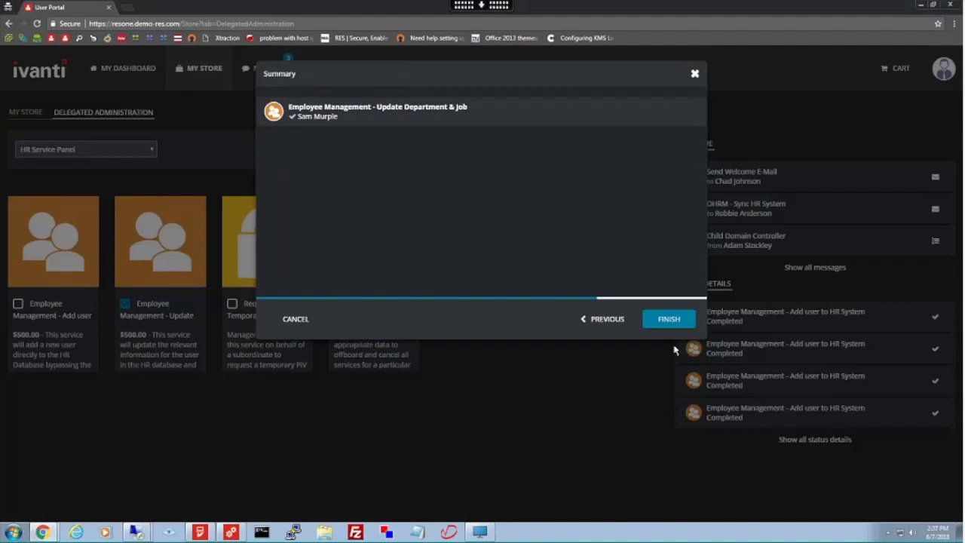
left_click(673, 320)
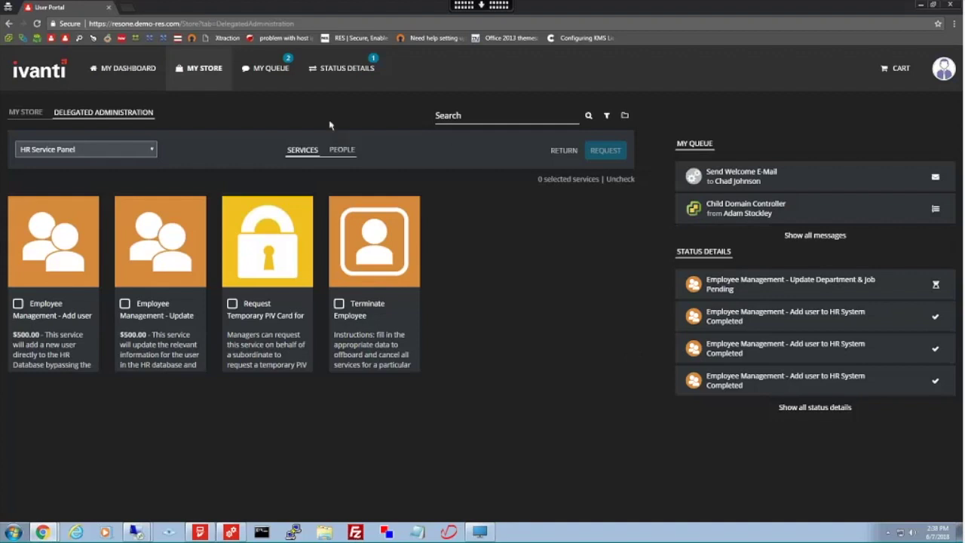
left_click(272, 85)
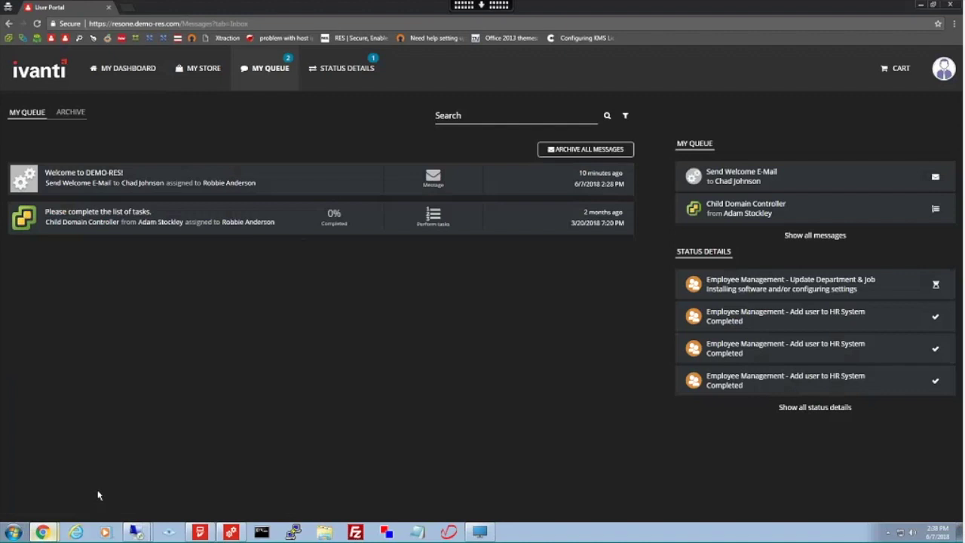
mouse_move(43, 532)
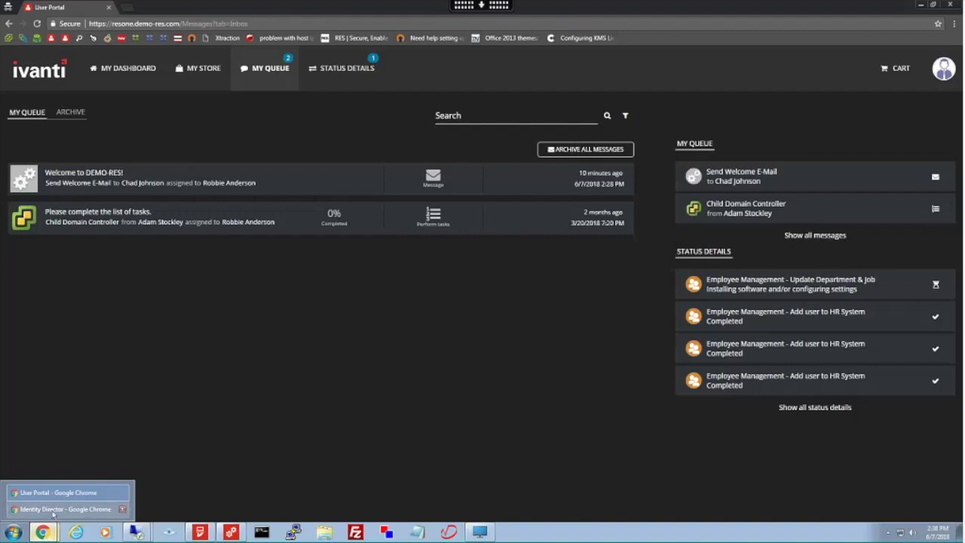
- Switch back to the Identity Director browser window and show the Transactions list
left_click(56, 509)
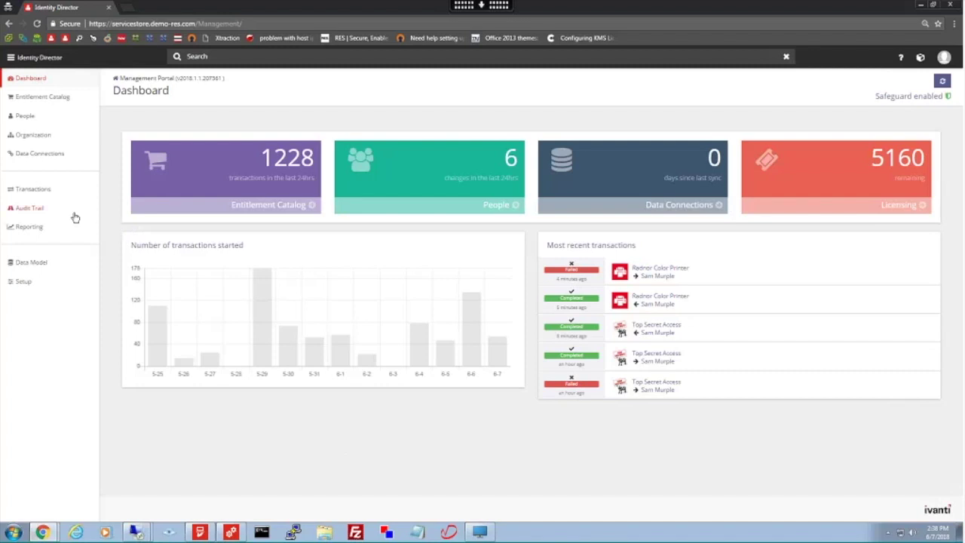
left_click(38, 190)
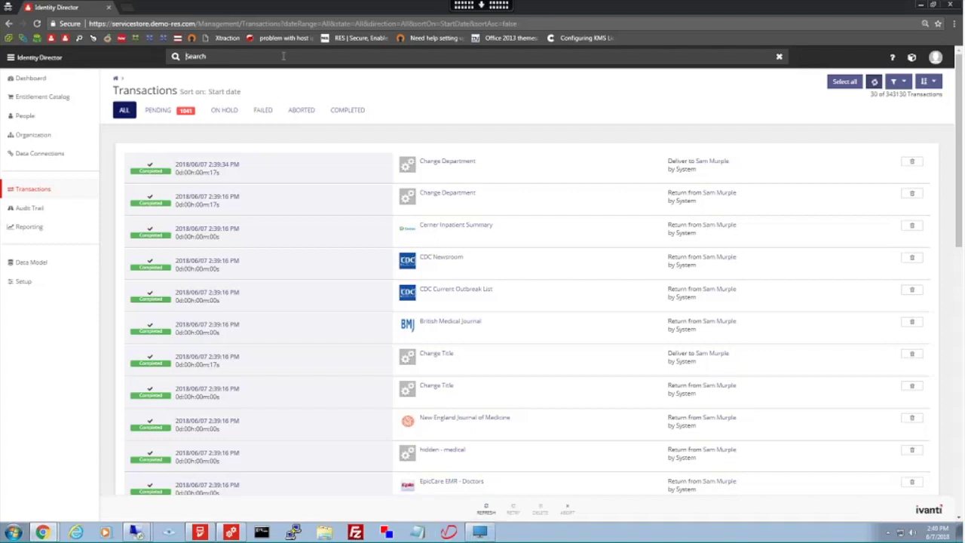
- Search 'color', open Abu Dhabi Color Printer, expand its qualification sections, and view its workflows
type("color")
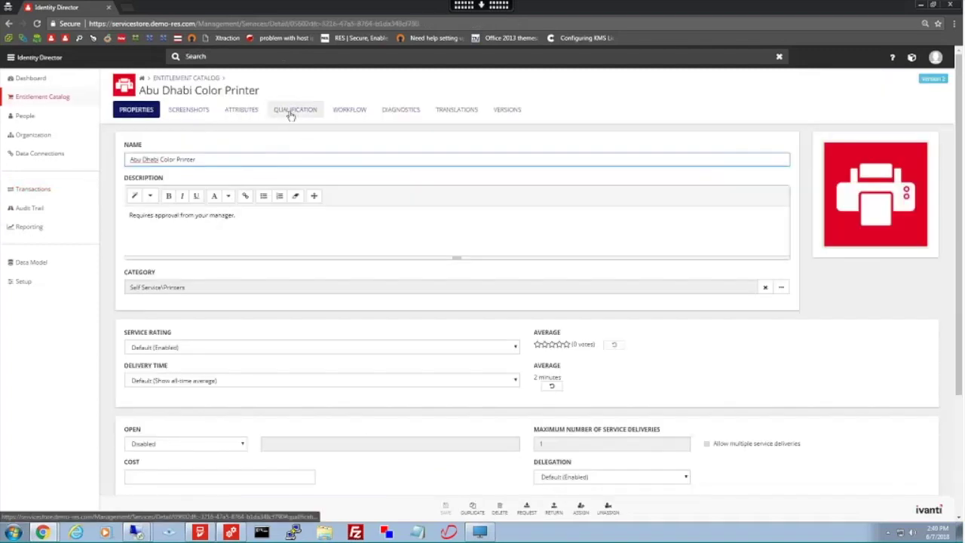
left_click(291, 113)
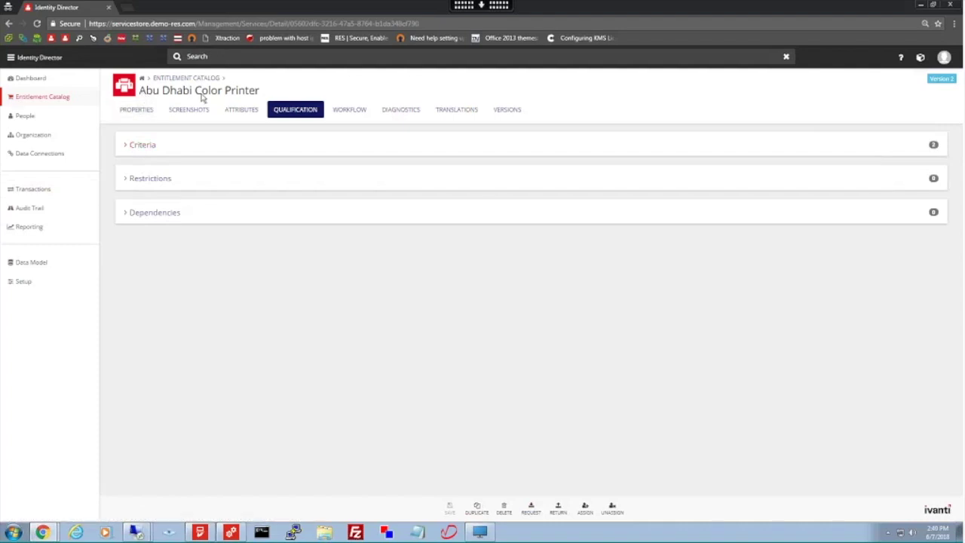
left_click(143, 149)
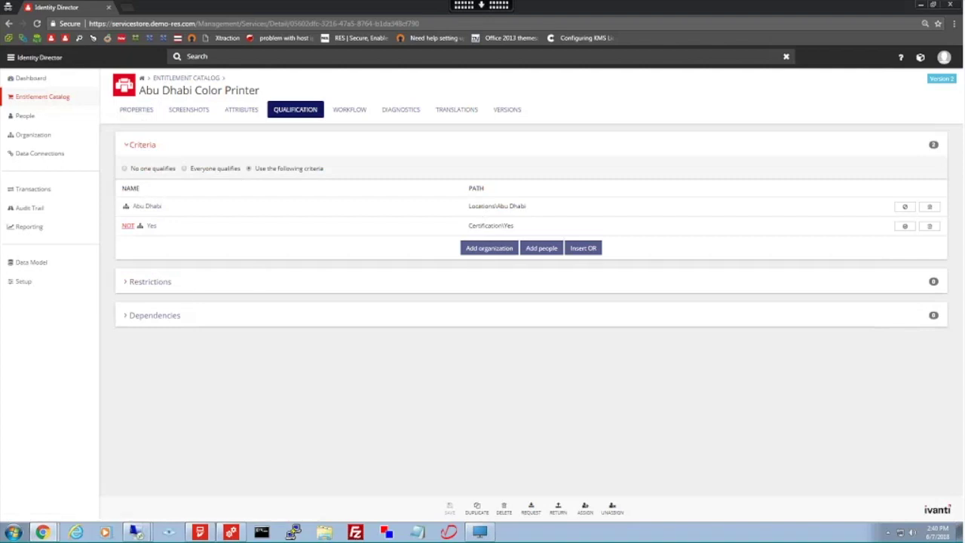
left_click(154, 318)
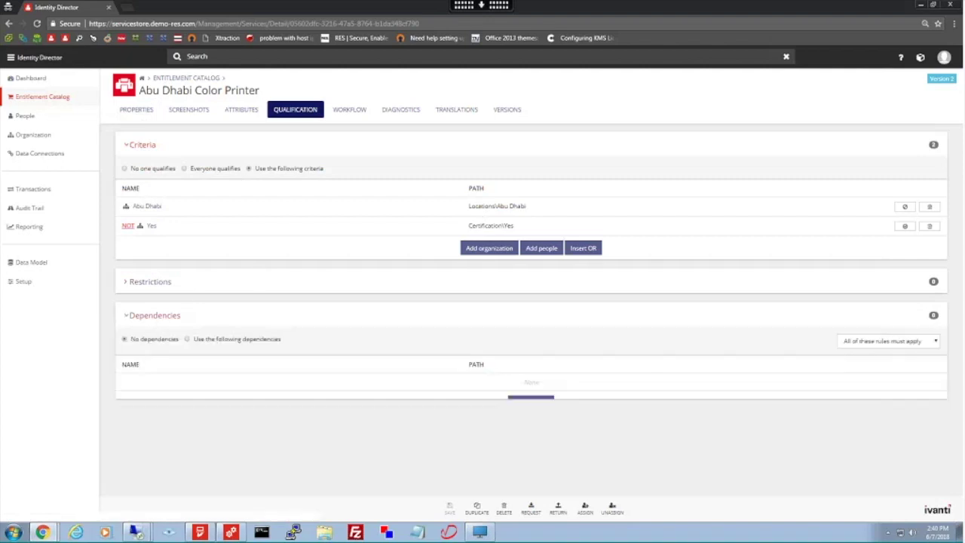
left_click(156, 282)
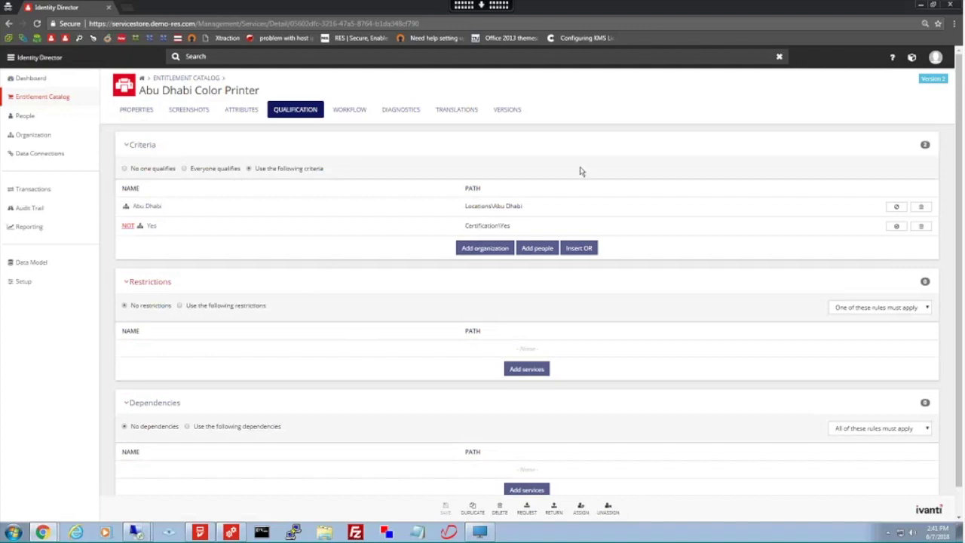
left_click(350, 111)
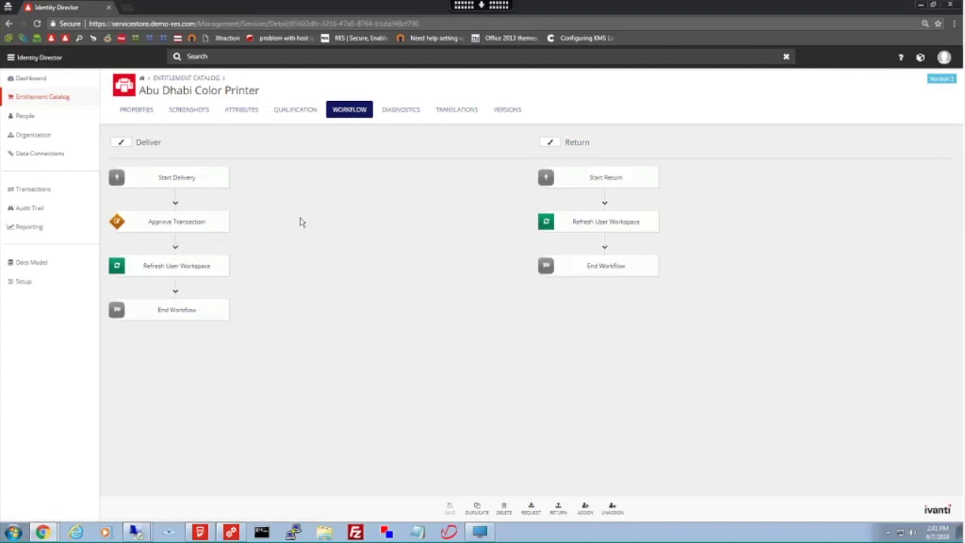
- Edit the Deliver workflow and show the Start Delivery trigger settings
left_click(122, 143)
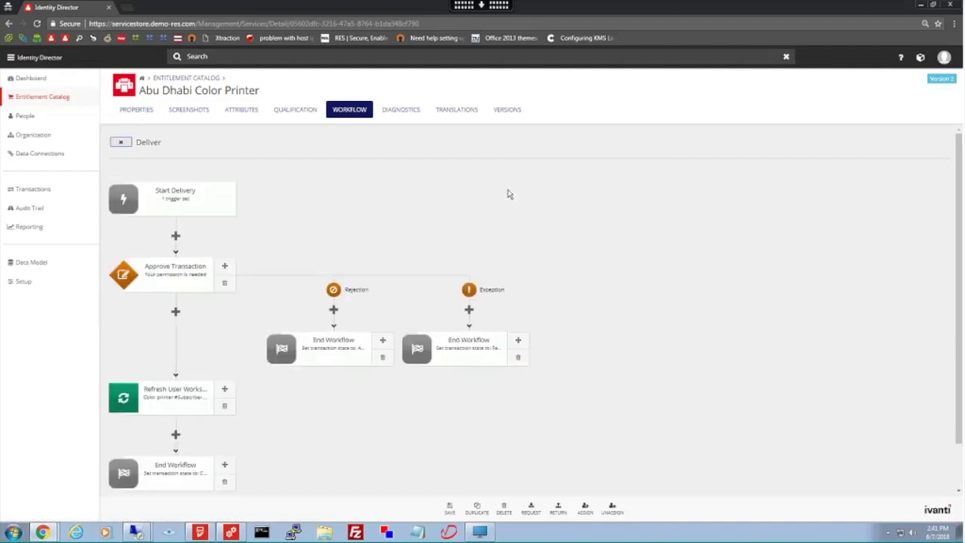
scroll(539, 194, "down", 1)
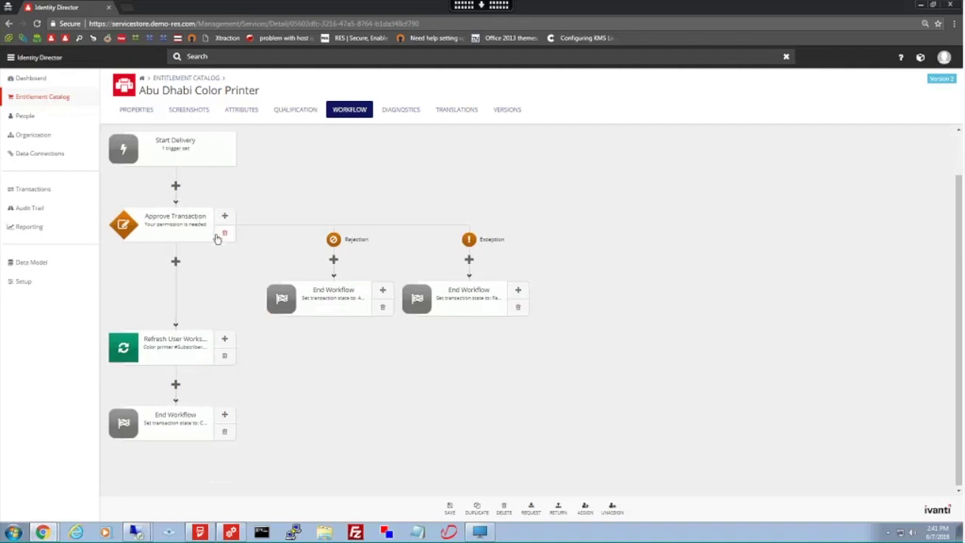
left_click(176, 150)
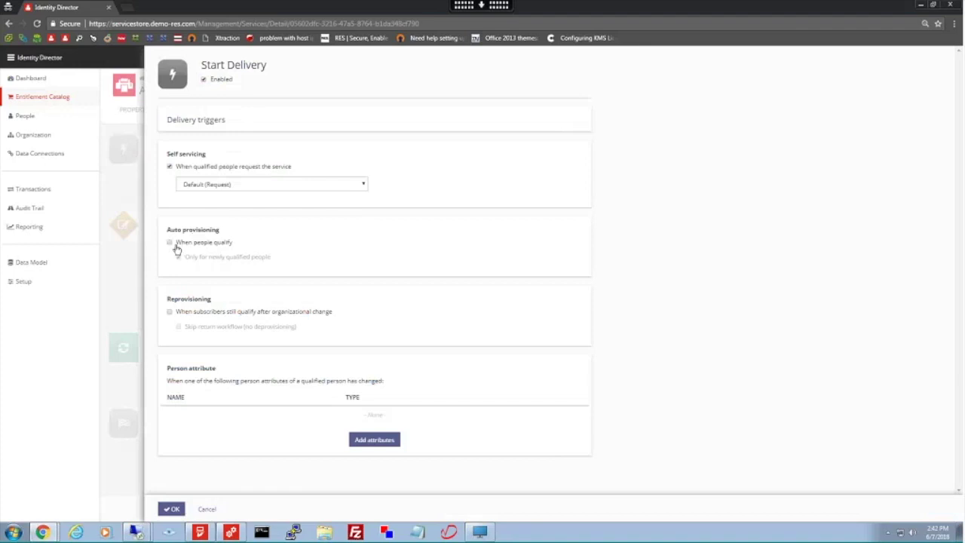
- Dismiss the Start Delivery settings with Escape, leaving them unchanged
key("Escape")
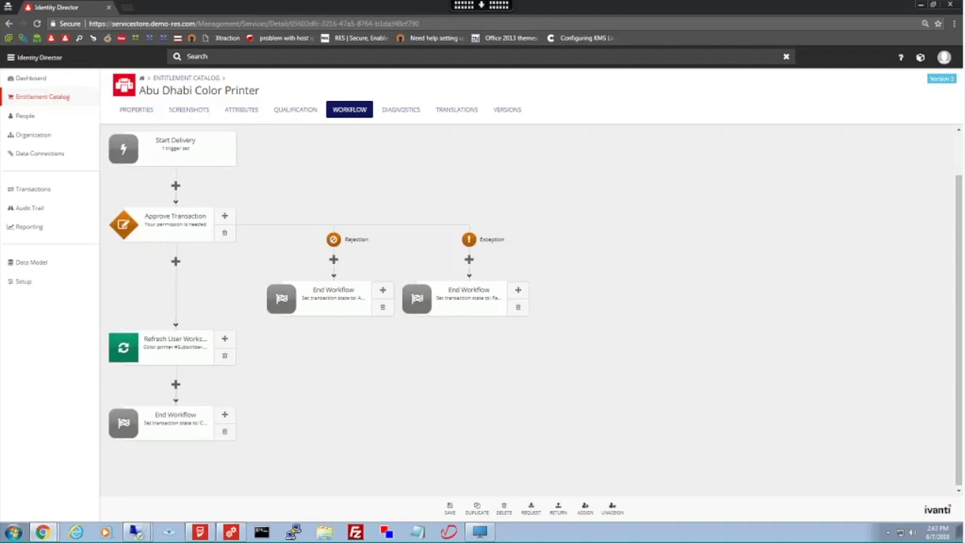
- Check Approve Transaction's Smart Rule Behavior options unchanged, then insert a step after Approve Transaction
left_click(376, 247)
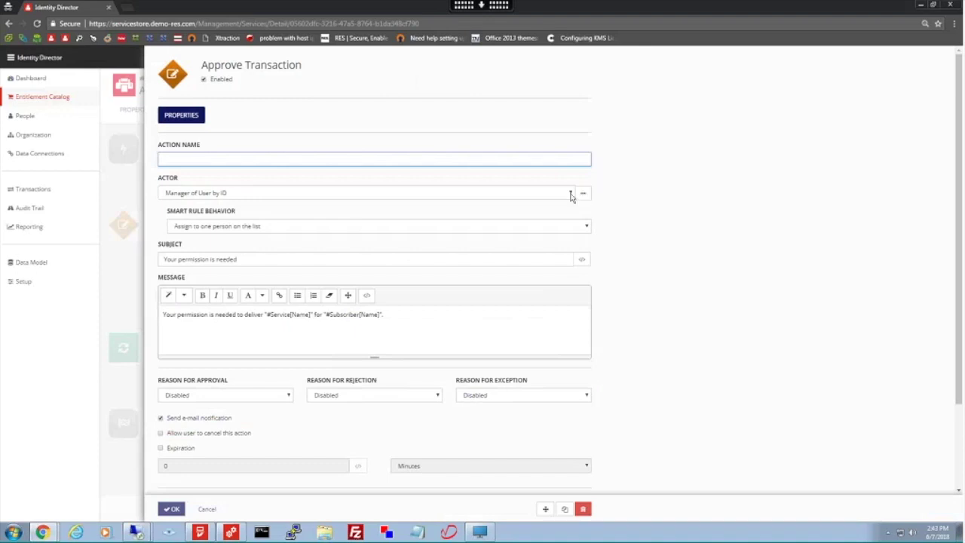
left_click(586, 227)
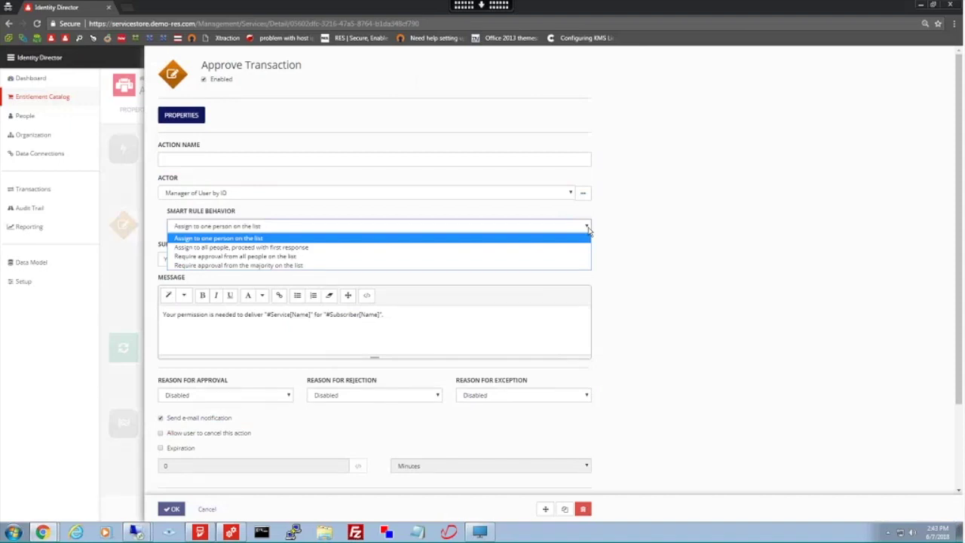
left_click(712, 280)
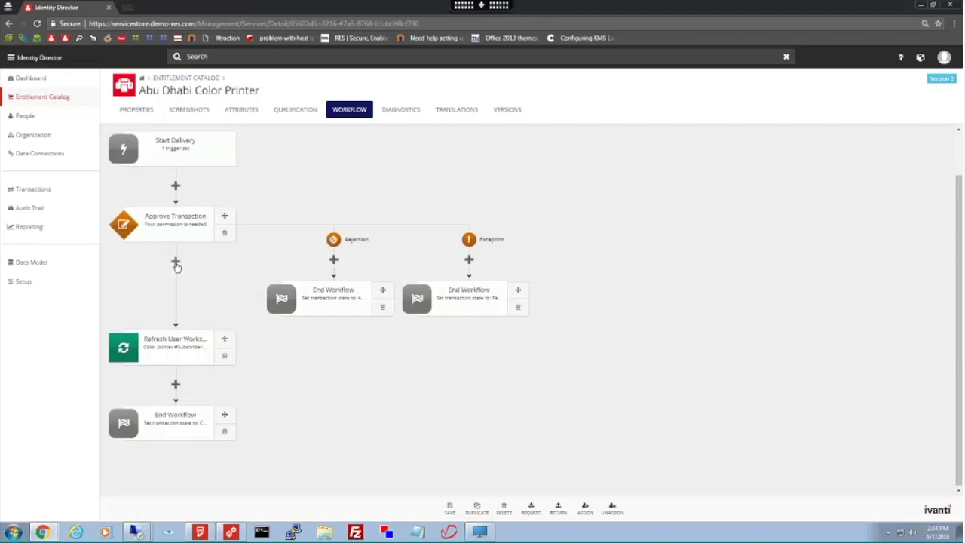
left_click(175, 263)
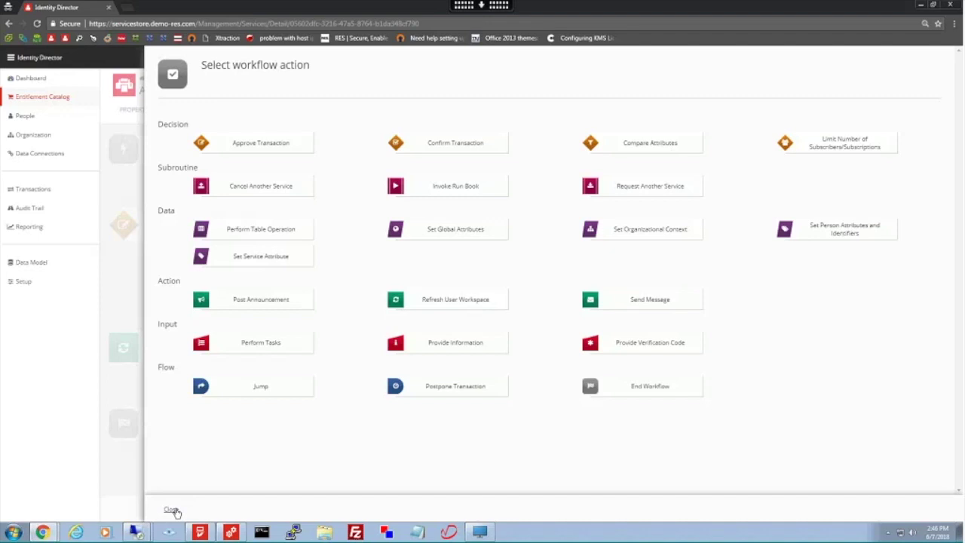
- Close the action picker and edit the printer's Return workflow (Start Return, Refresh User Workspace, End Workflow)
left_click(172, 510)
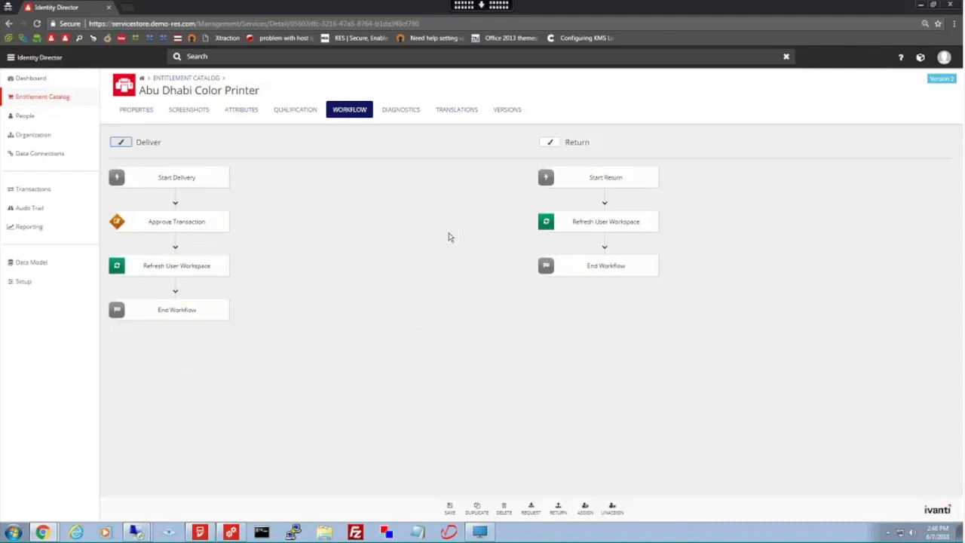
left_click(551, 143)
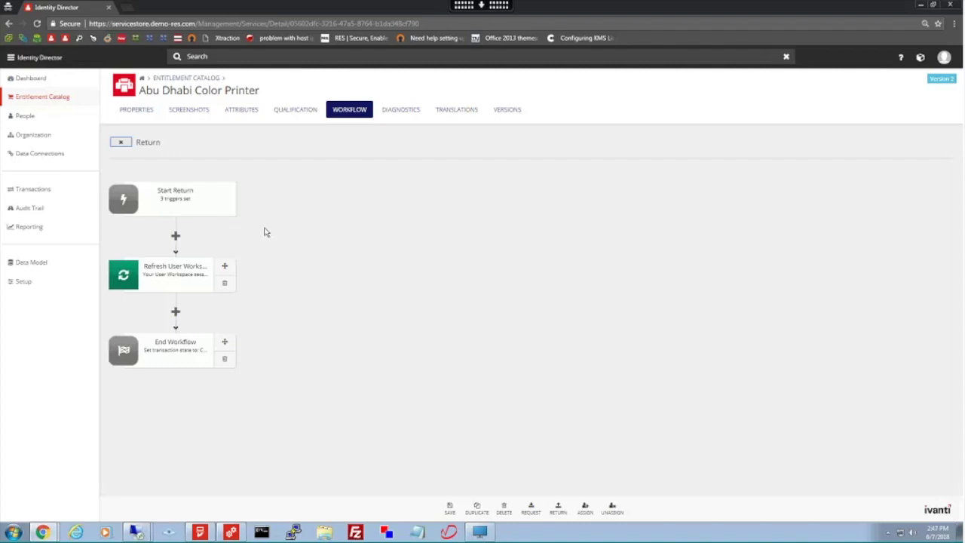
- Review the three Start Return triggers unchanged, leave the workflow editor, and show the Windows 10 desktop
left_click(208, 202)
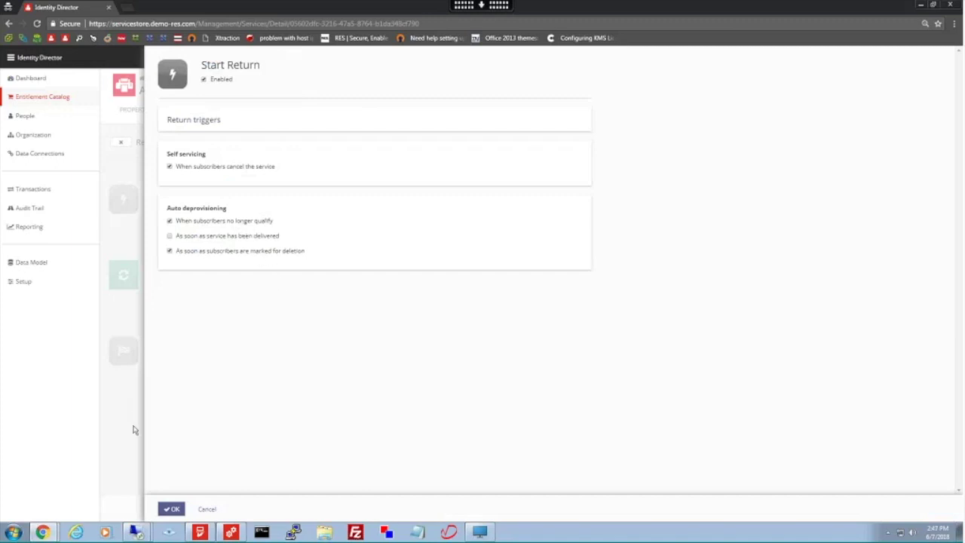
left_click(205, 508)
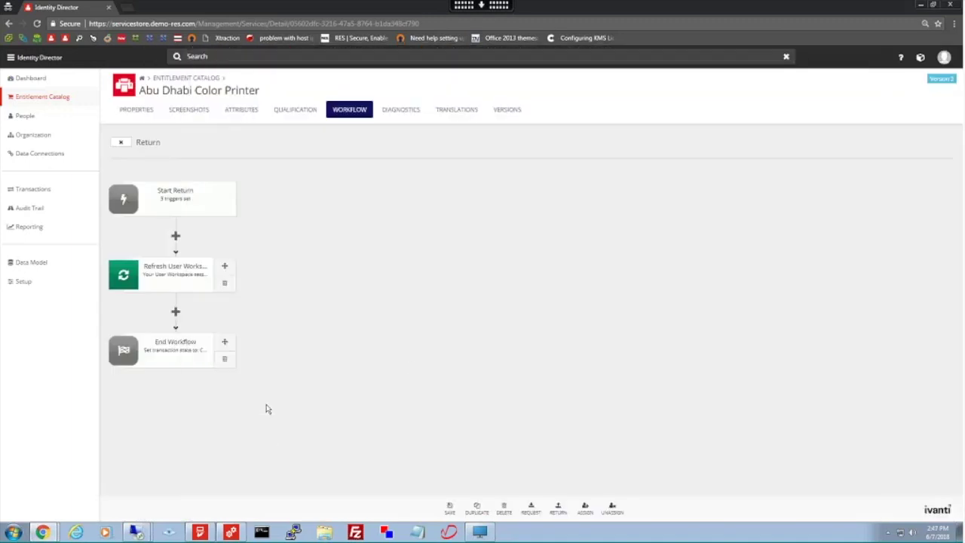
left_click(121, 142)
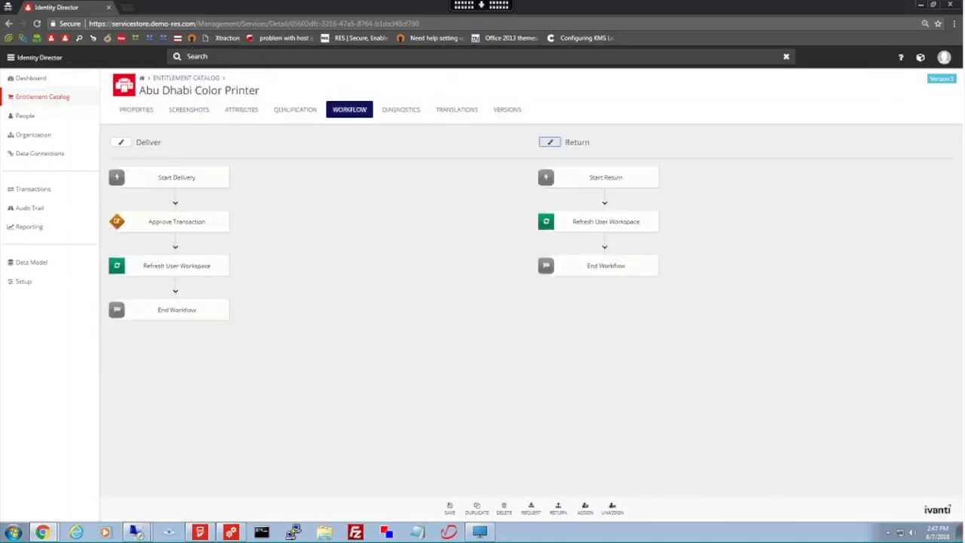
left_click(479, 533)
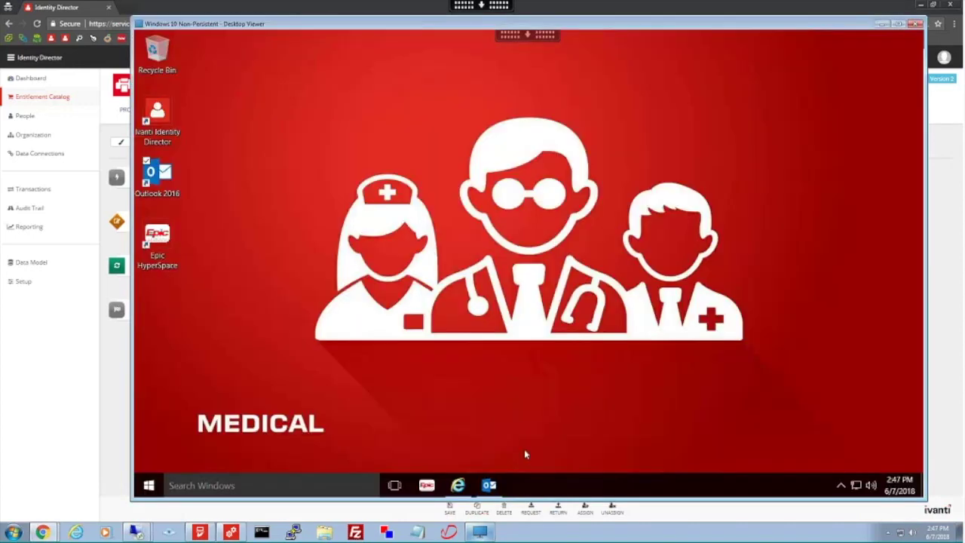
- In the User Portal store, select Terminate Employee under Delegated Administration and begin a request
left_click(457, 485)
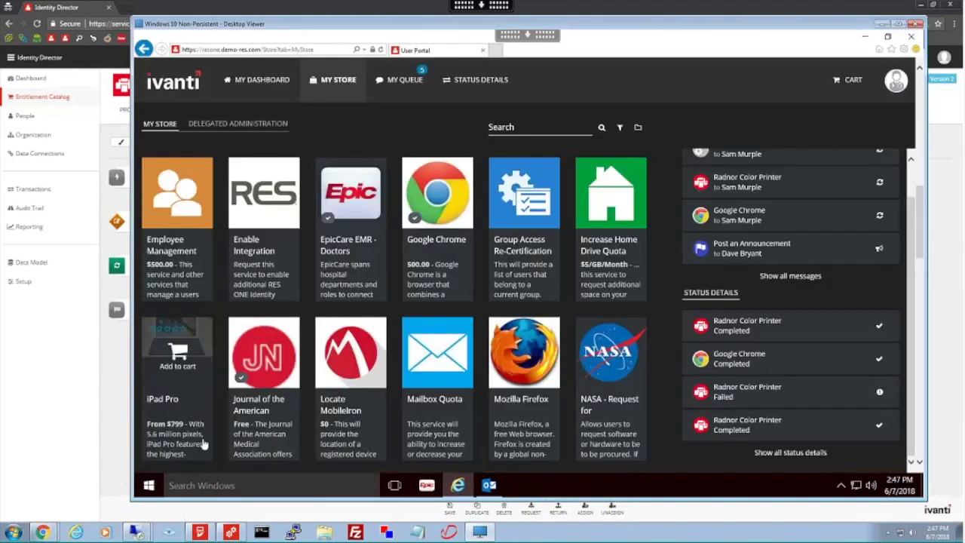
mouse_move(43, 534)
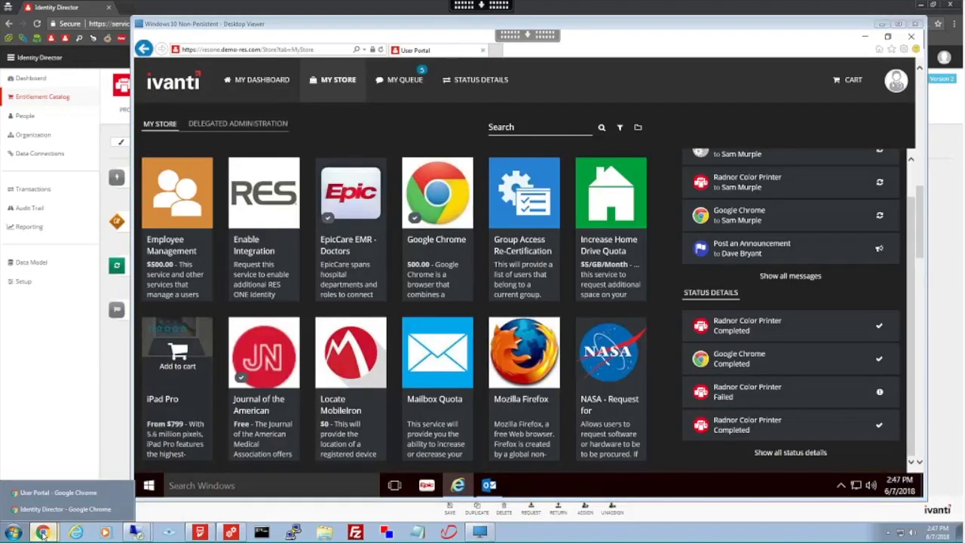
left_click(49, 494)
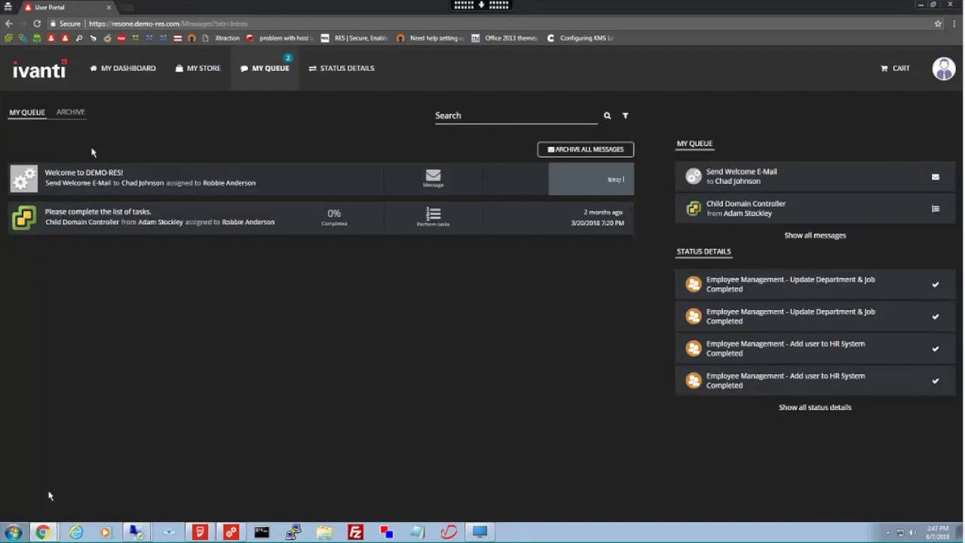
left_click(188, 75)
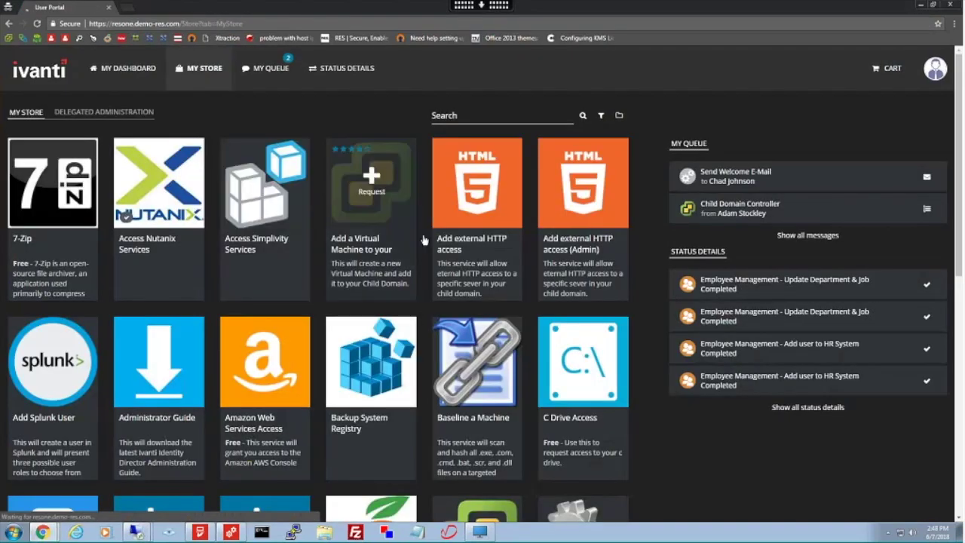
left_click(123, 116)
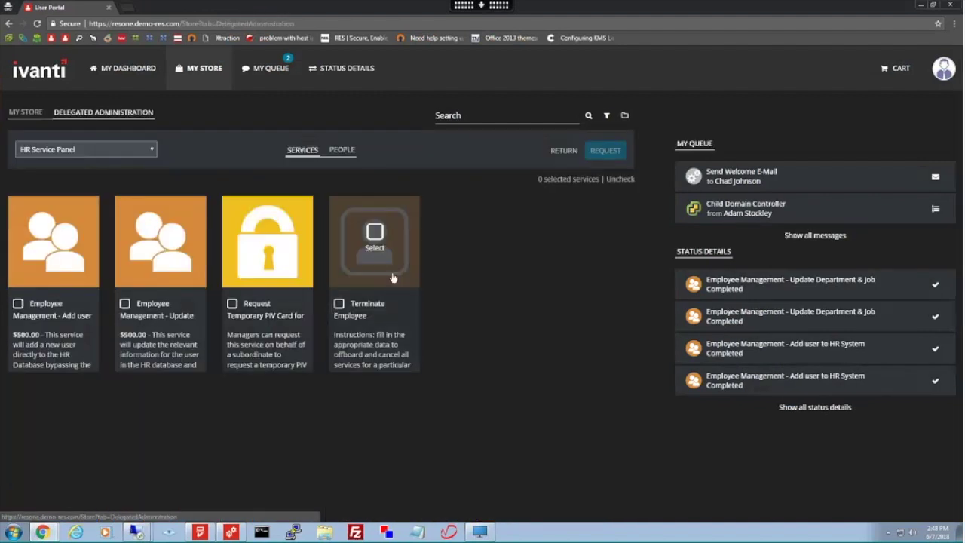
left_click(375, 232)
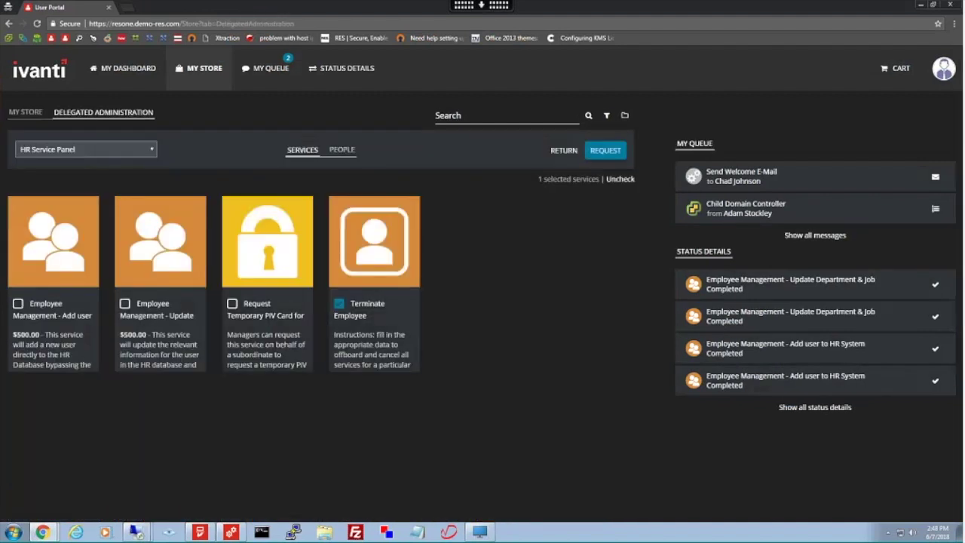
left_click(603, 151)
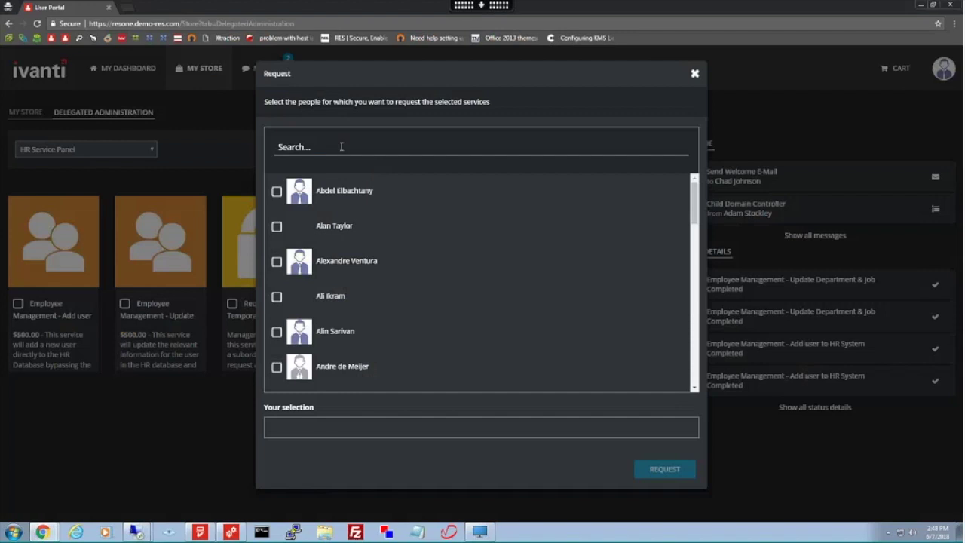
- Request Terminate Employee for the employee found by name search, with reason Laid-Off
type("sam ")
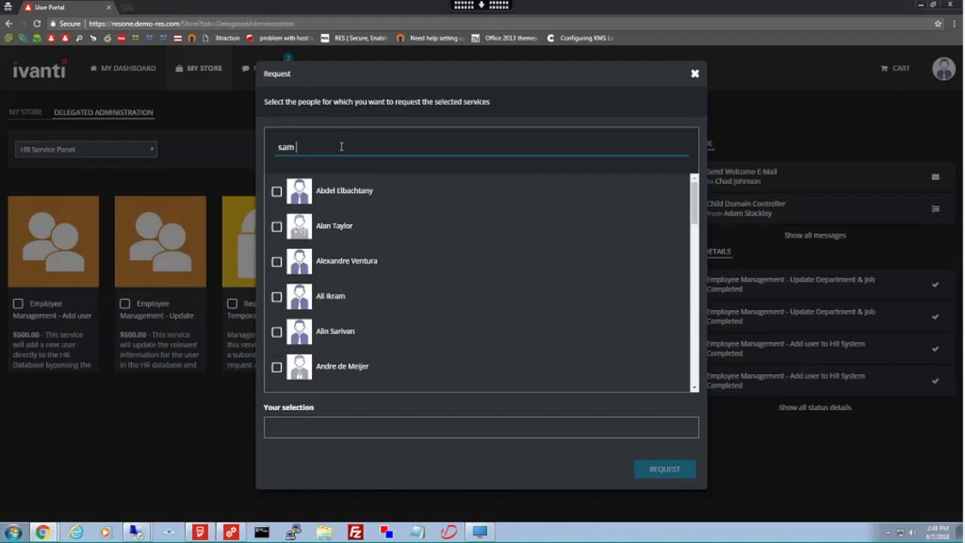
type("m")
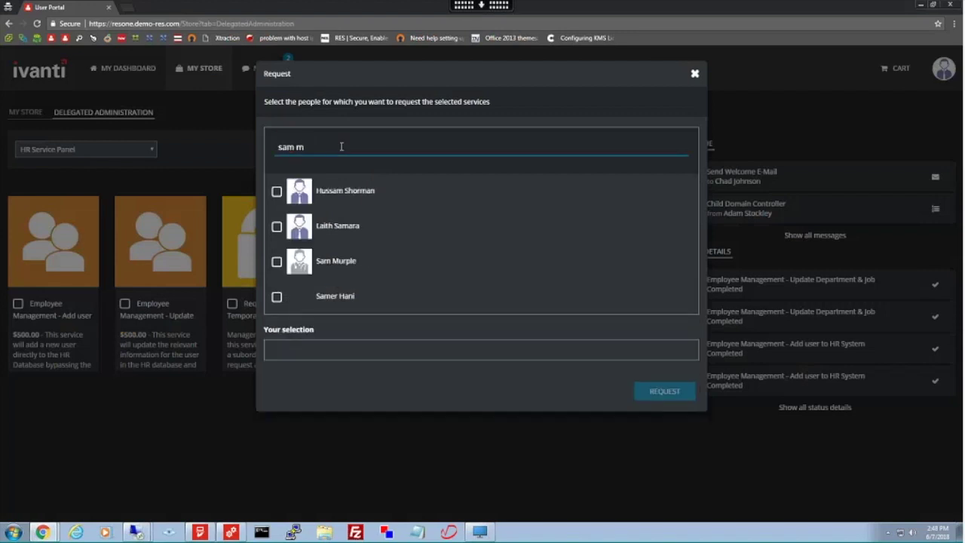
type("ur")
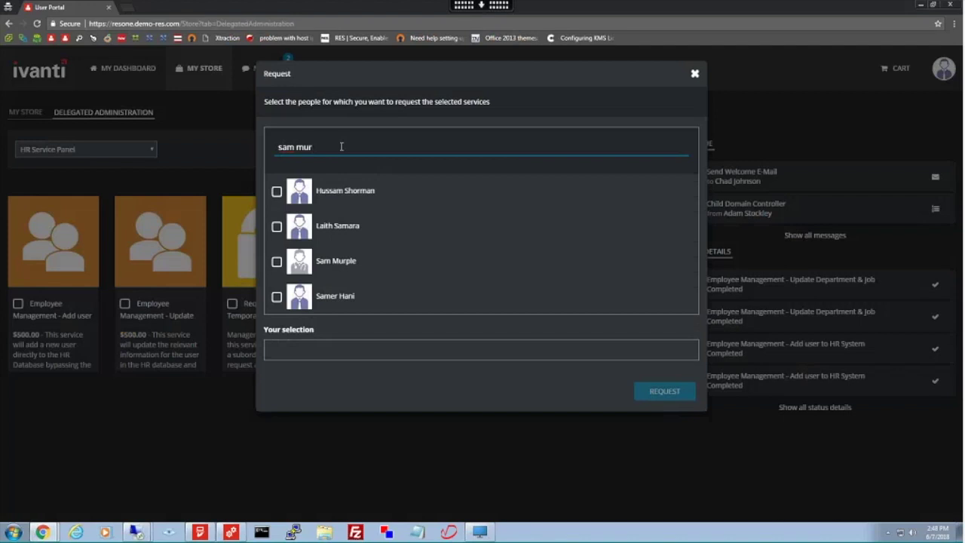
left_click(298, 202)
left_click(664, 286)
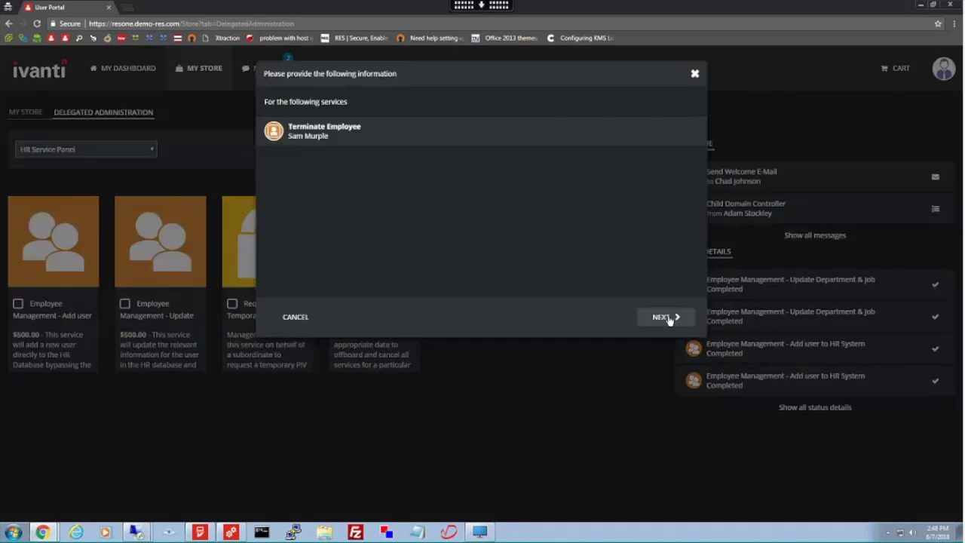
left_click(671, 317)
left_click(432, 209)
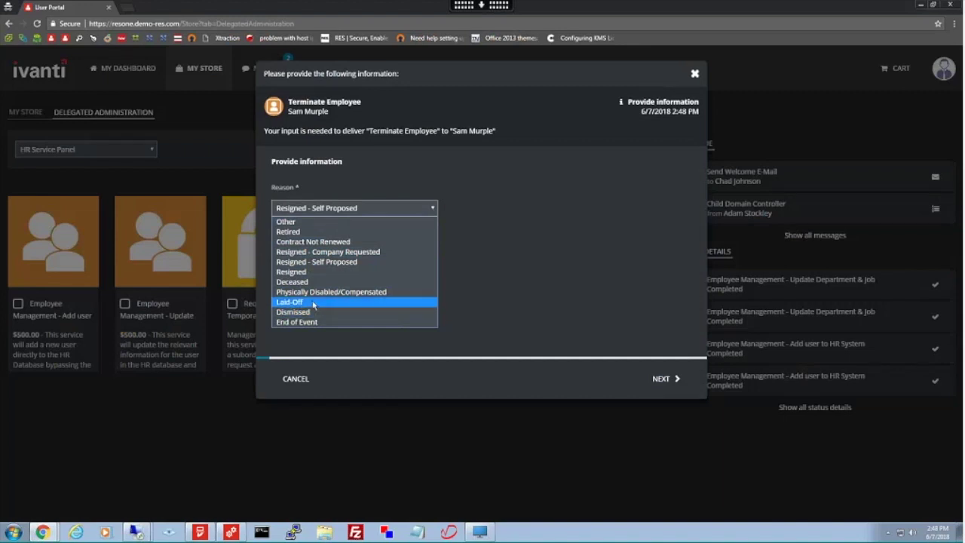
left_click(313, 302)
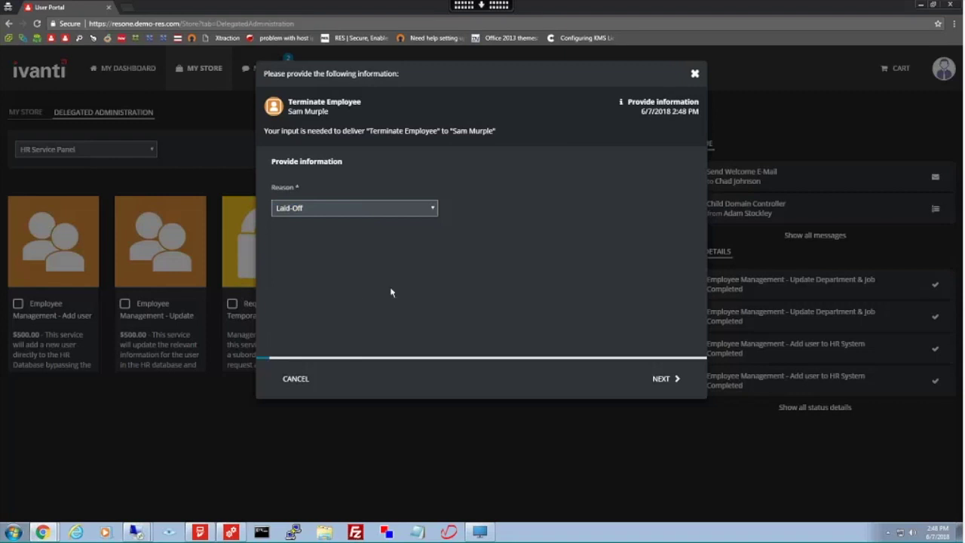
left_click(659, 379)
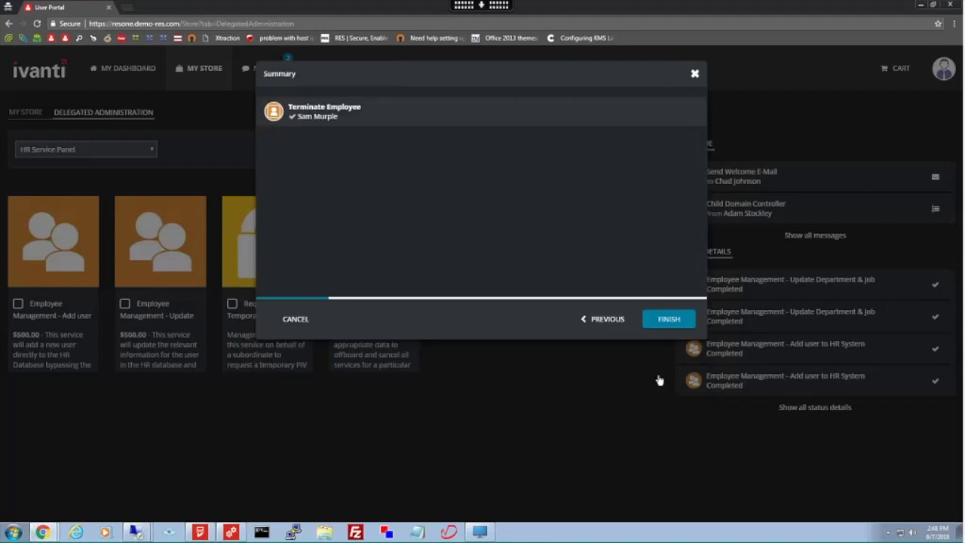
- Finish the Terminate Employee request so it appears in status details as processing
left_click(669, 319)
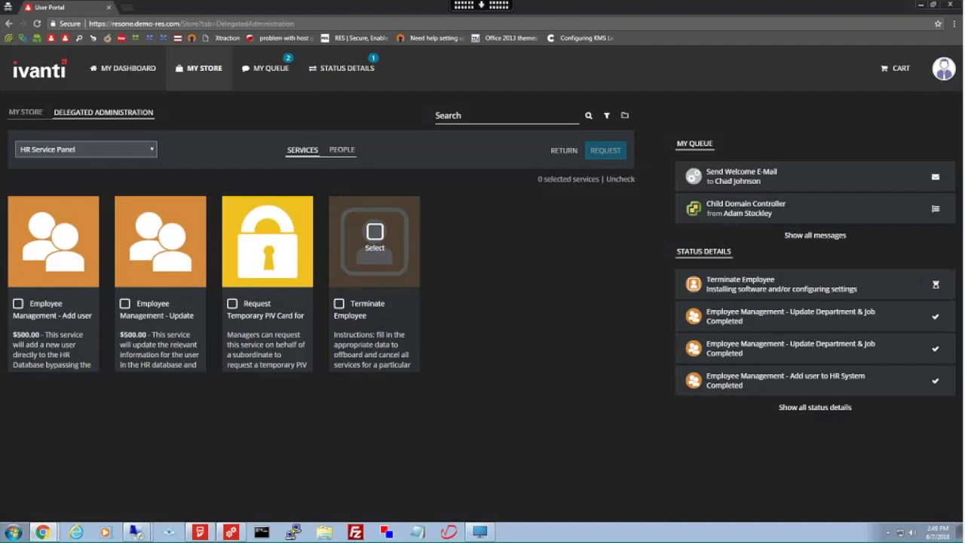
- In Automation Console, cancel the New Module dialog and go to Jobs
left_click(232, 532)
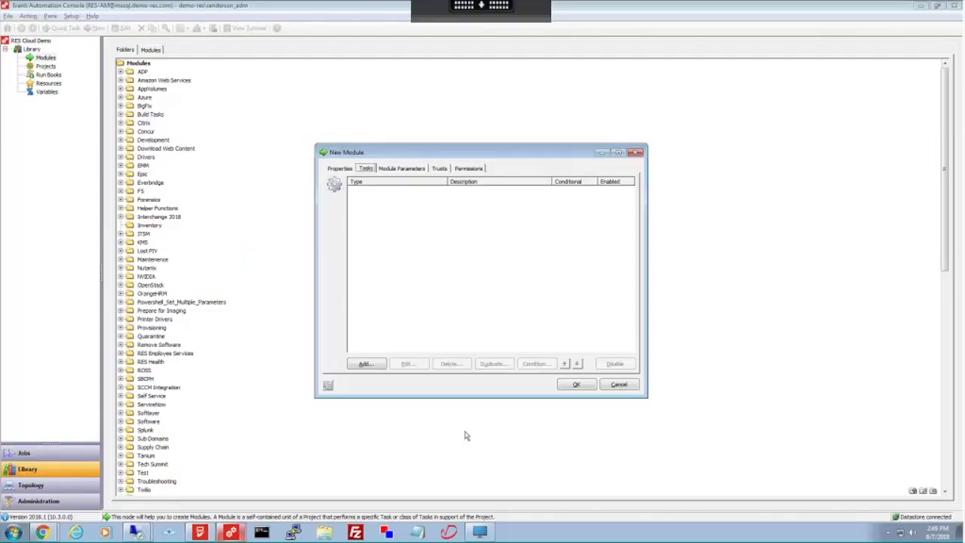
left_click(624, 385)
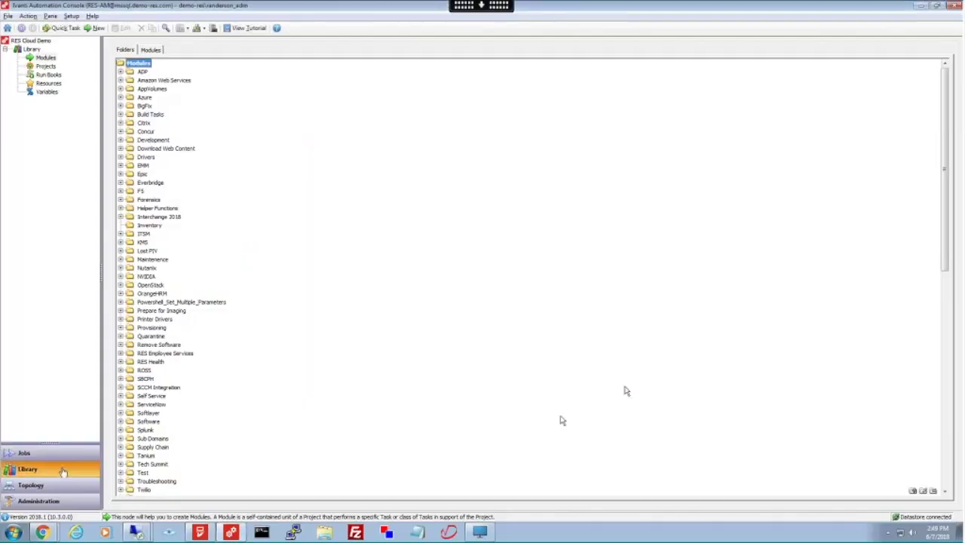
left_click(63, 453)
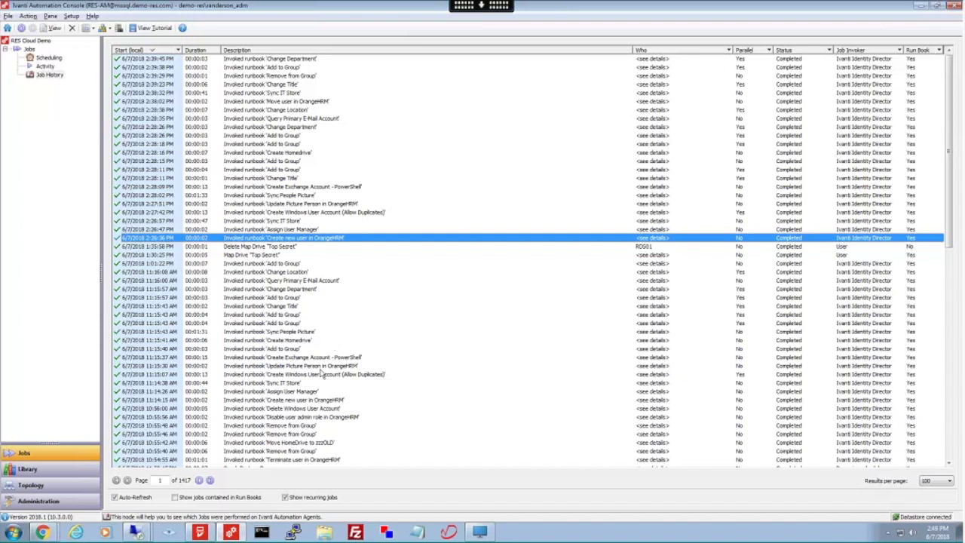
left_click(53, 534)
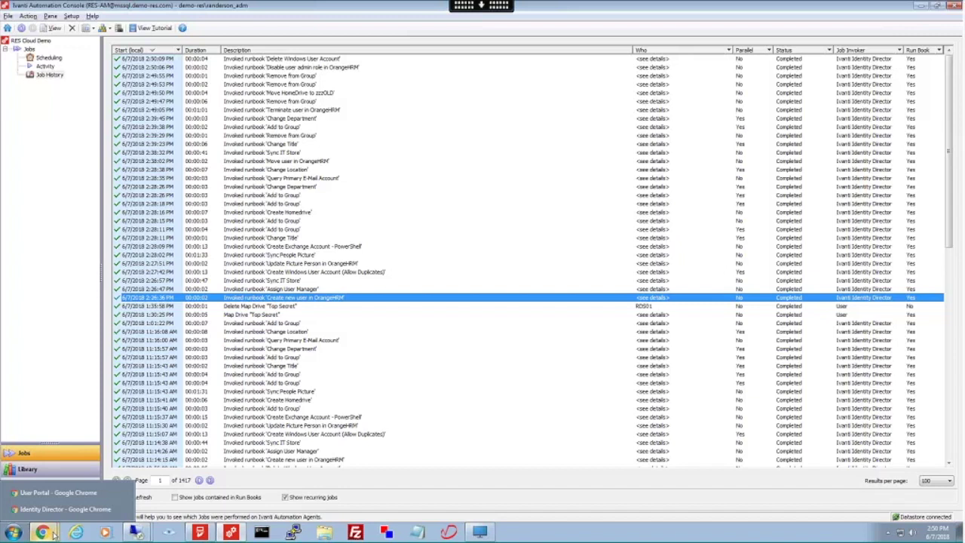
left_click(50, 533)
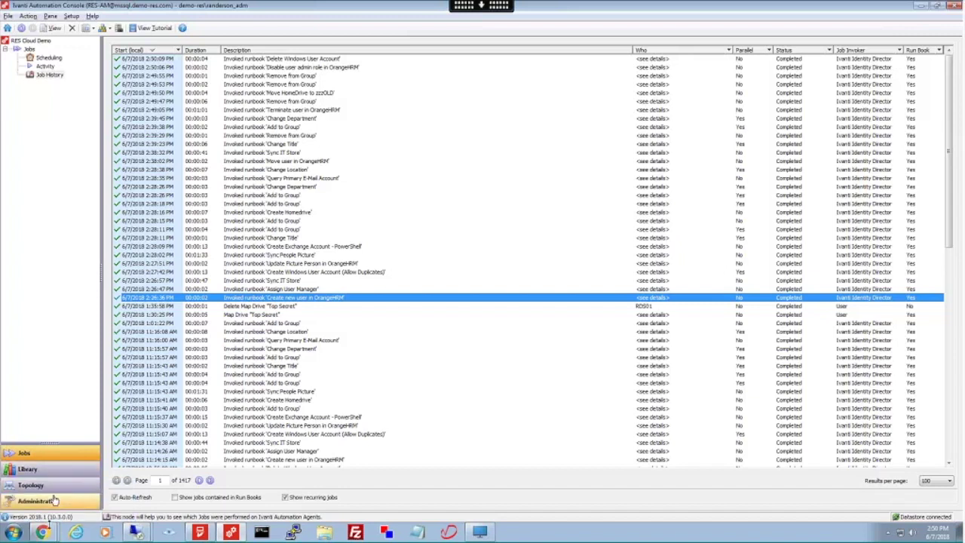
- Bring the User Portal window forward, where Terminate Employee now shows Completed
left_click(46, 532)
left_click(44, 532)
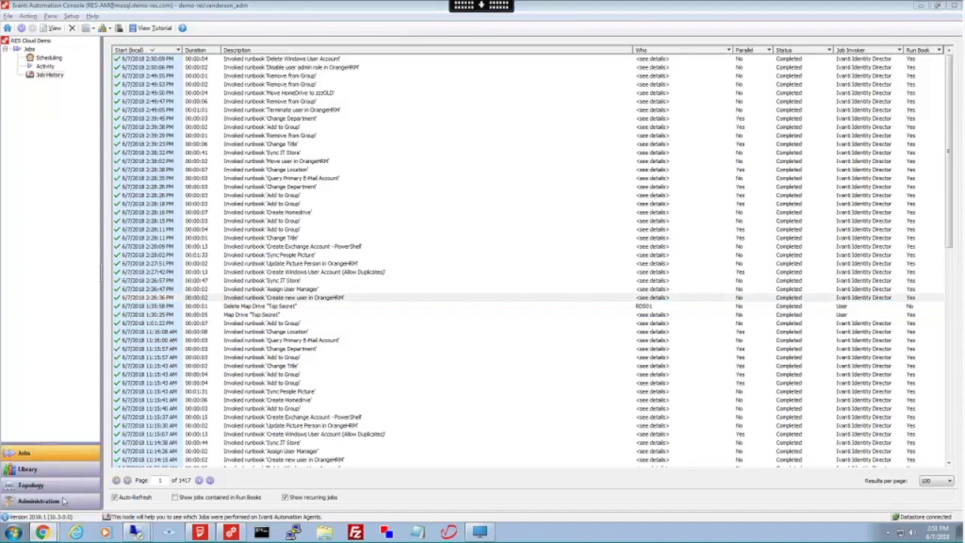
key("alt+Tab")
mouse_move(51, 533)
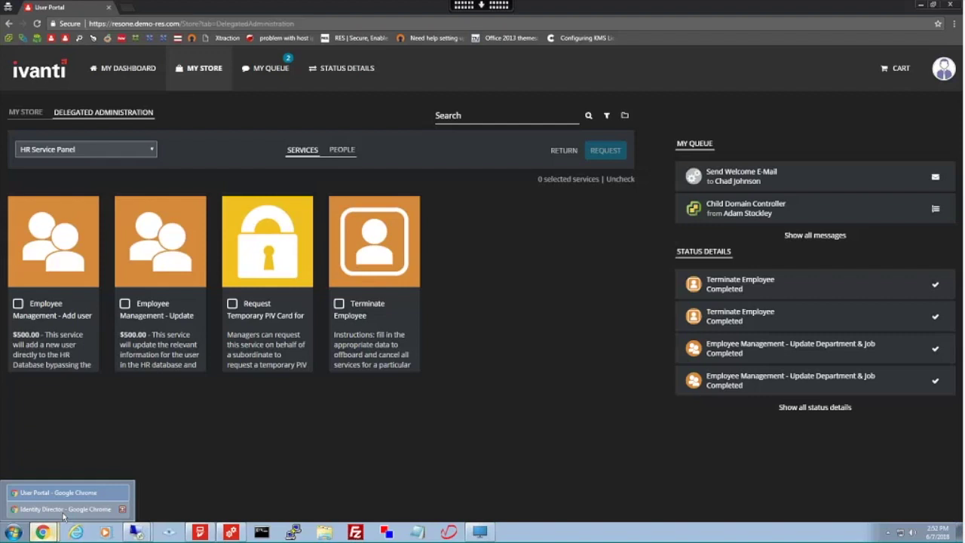
- Switch to the Identity Director window showing the printer's Deliver and Return workflows
left_click(64, 511)
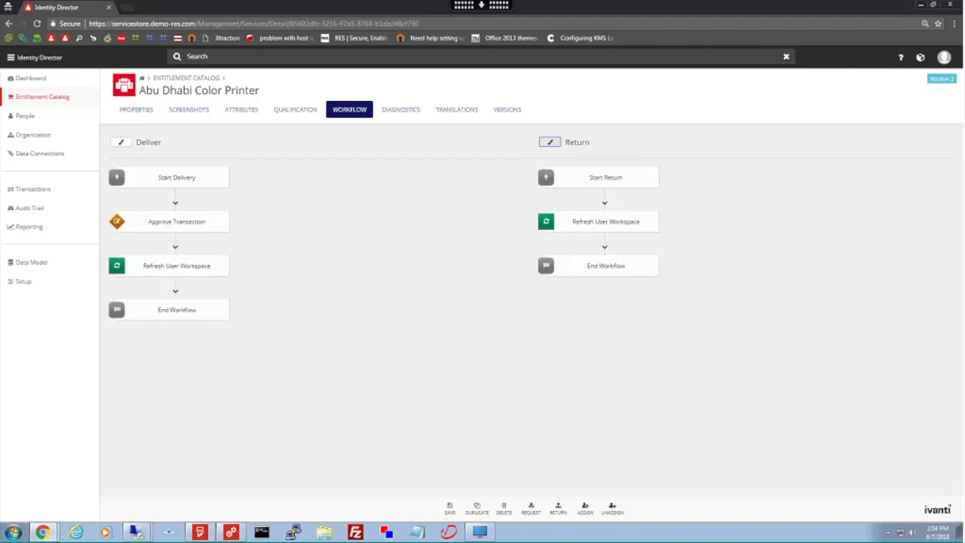
- Leave the printer page for Transactions and sign back in with the saved administrator name
left_click(34, 190)
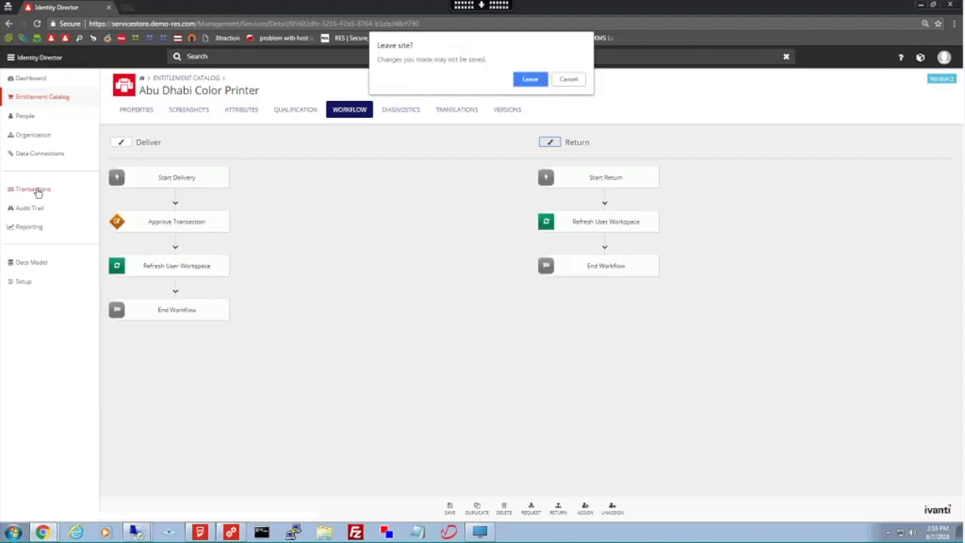
left_click(530, 80)
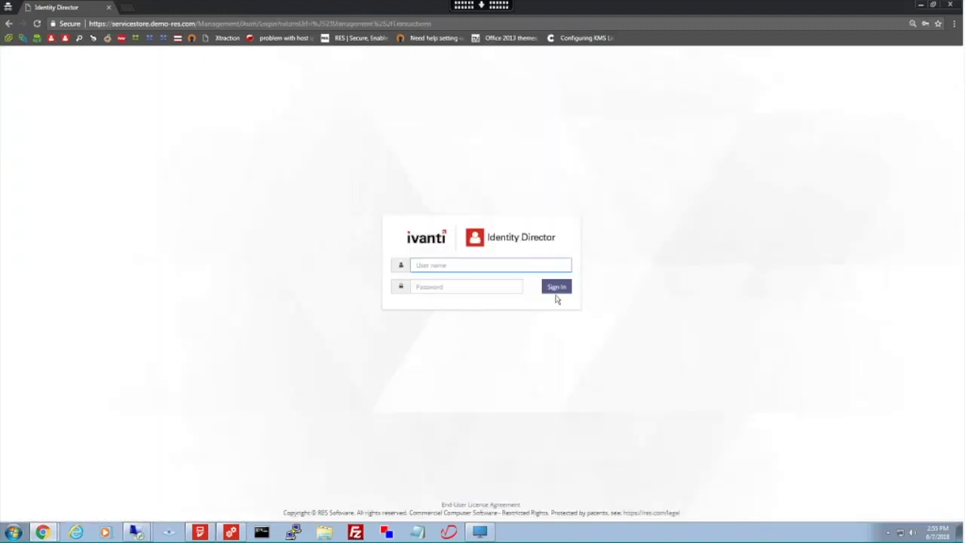
left_click(462, 266)
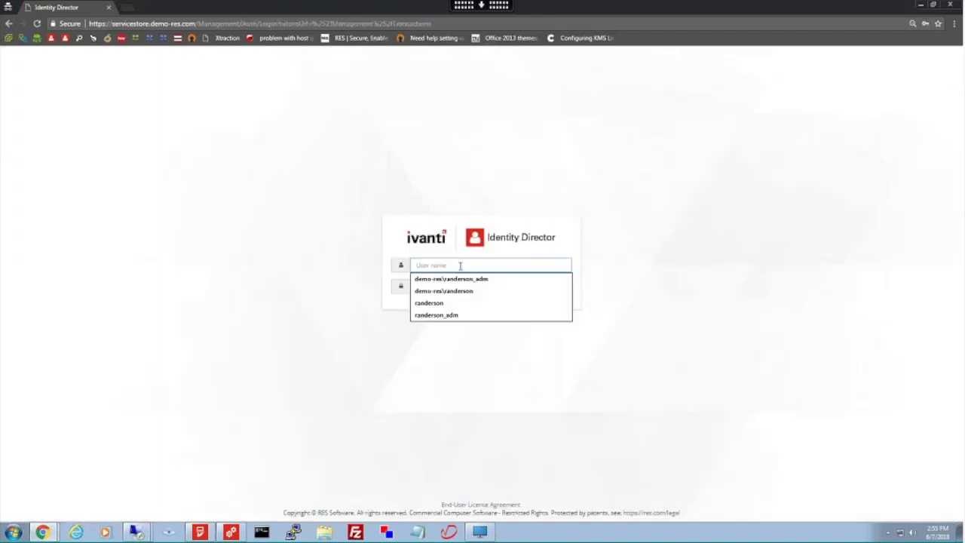
left_click(461, 278)
left_click(557, 292)
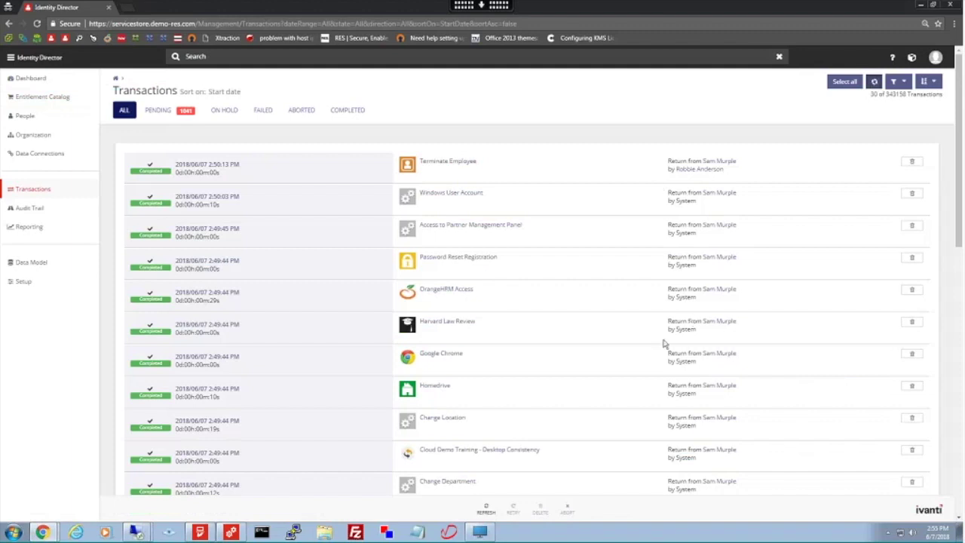
- Scroll the transactions list to the termination's completed returns, like Homedrive and Exchange Account
scroll(698, 305, "down", 1)
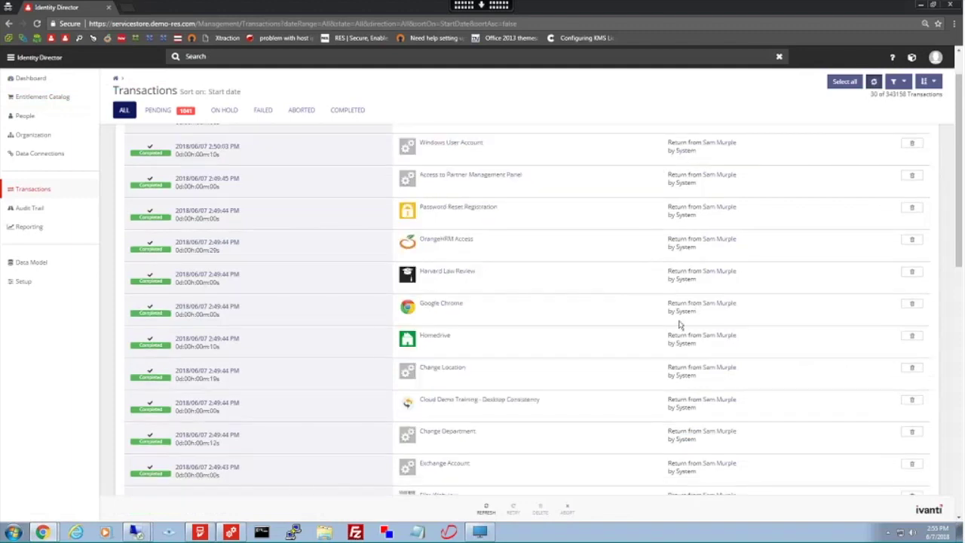
scroll(680, 324, "down", 1)
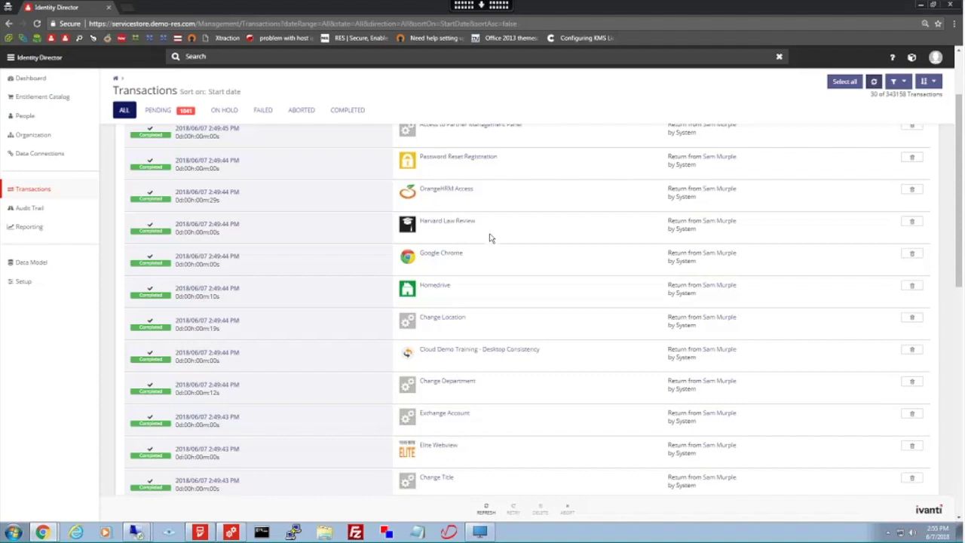
scroll(625, 398, "down", 3)
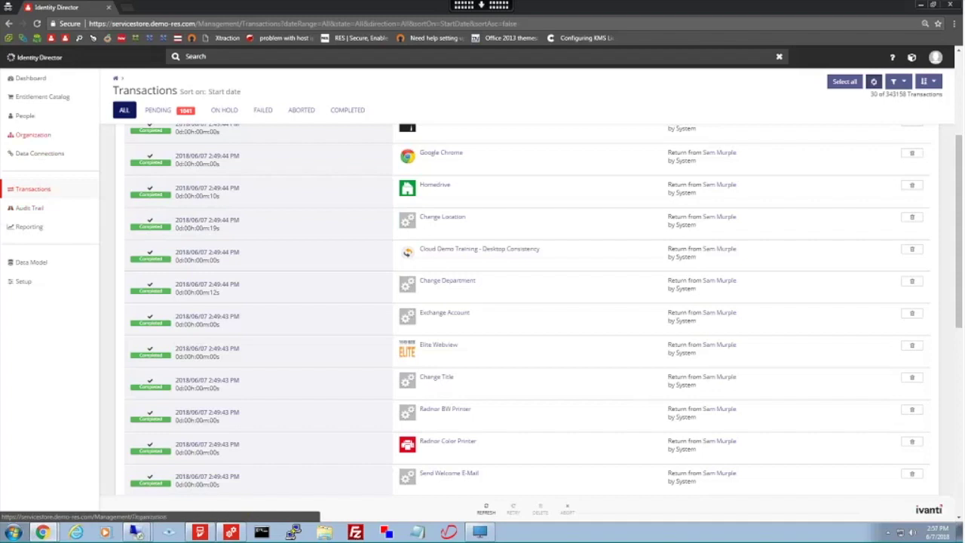
- Search for 'add user' and open the Employee Management - Add user to HR System service
left_click(239, 57)
type("a")
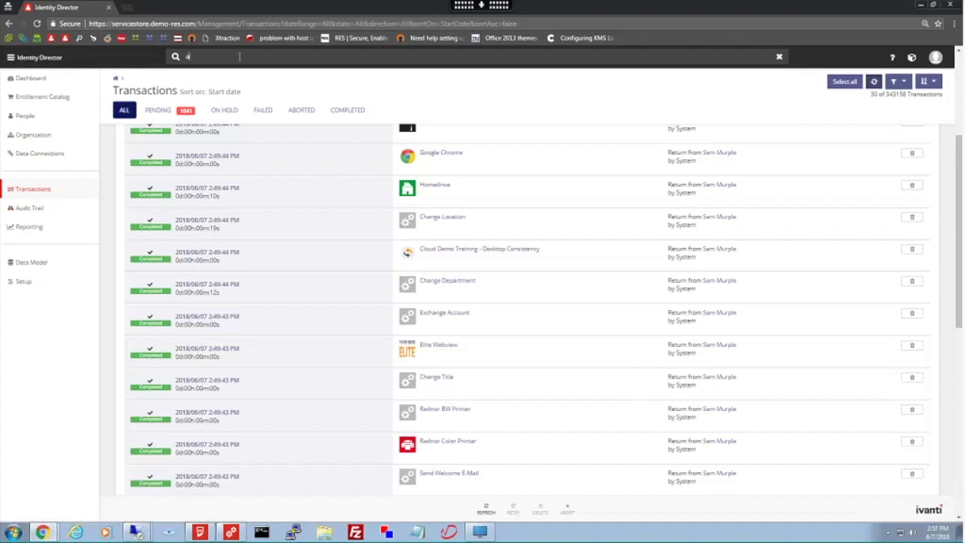
type("dd user")
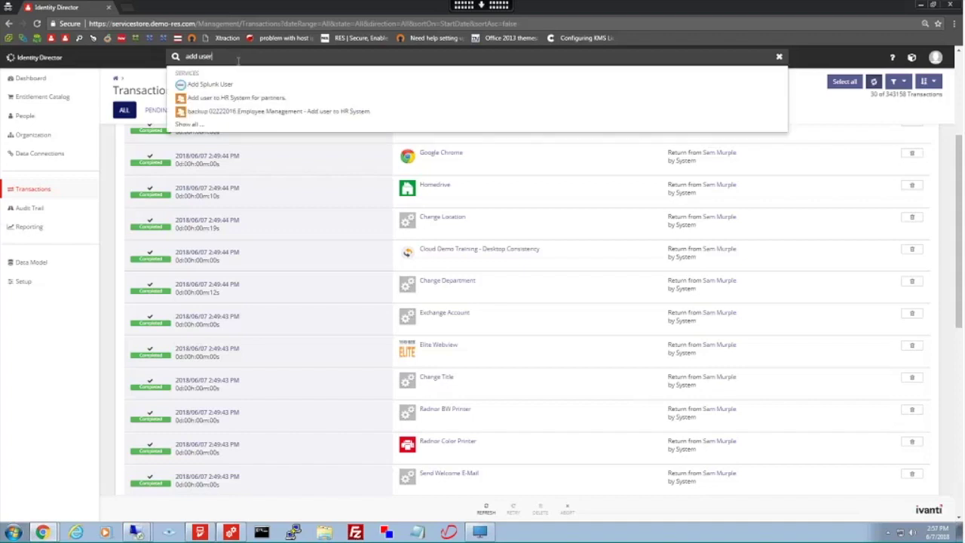
left_click(190, 124)
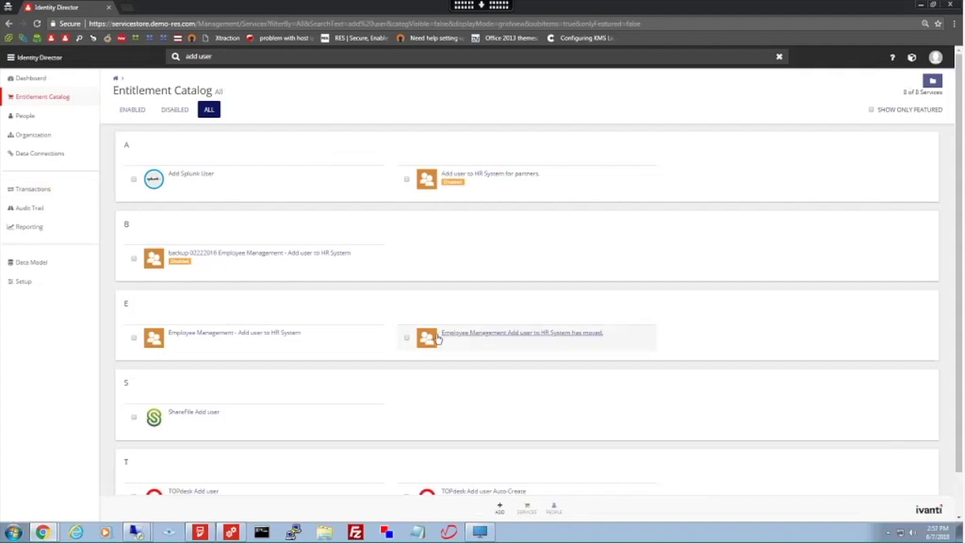
left_click(398, 263)
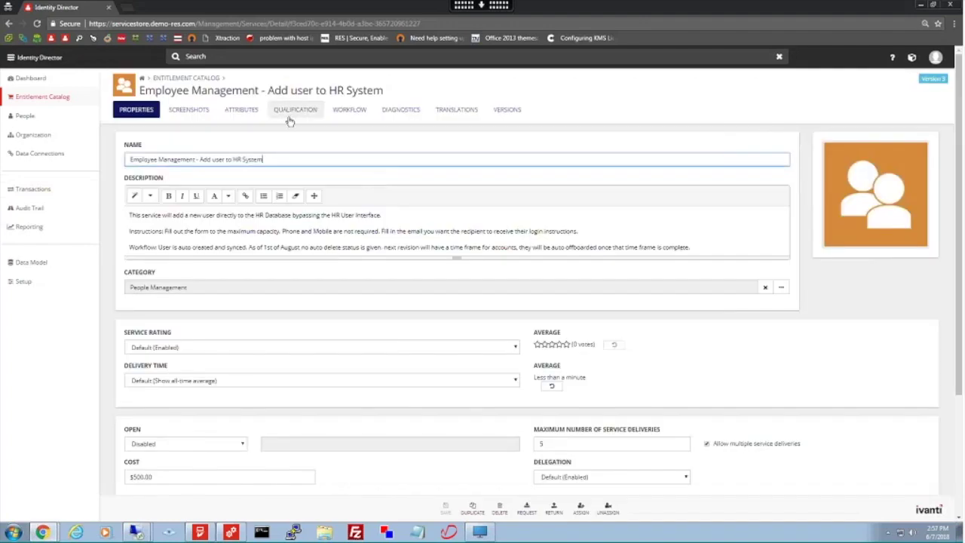
- Review the Add user to HR System service's attributes
left_click(249, 113)
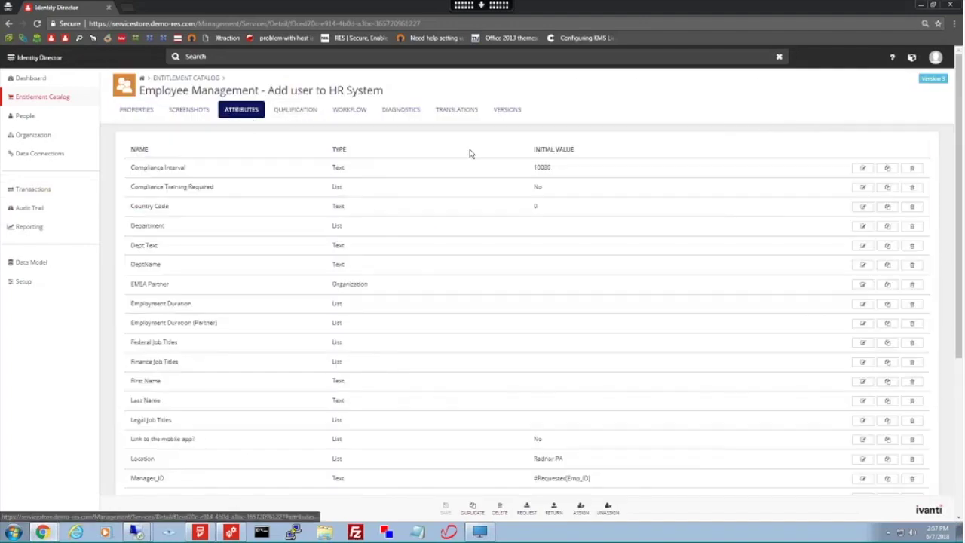
scroll(529, 305, "down", 3)
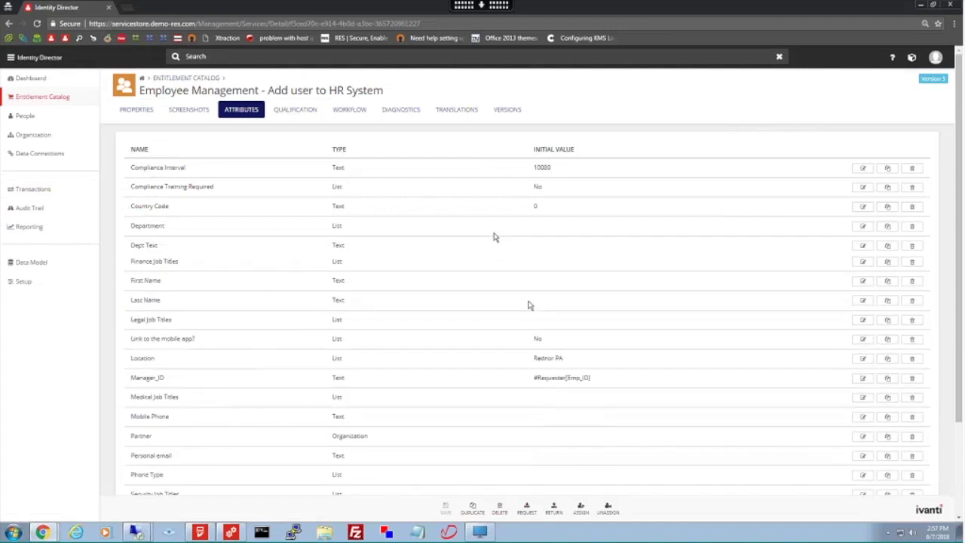
scroll(505, 298, "down", 2)
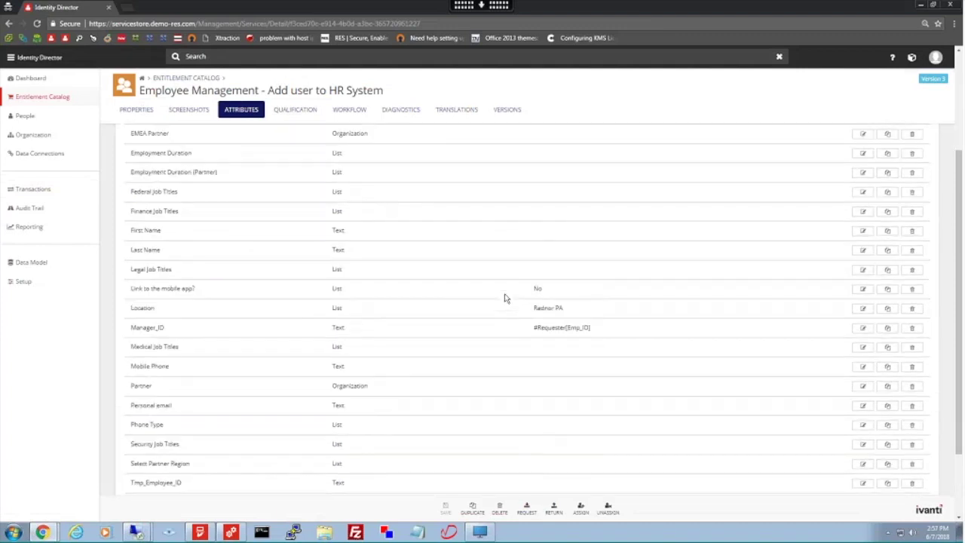
scroll(505, 298, "down", 2)
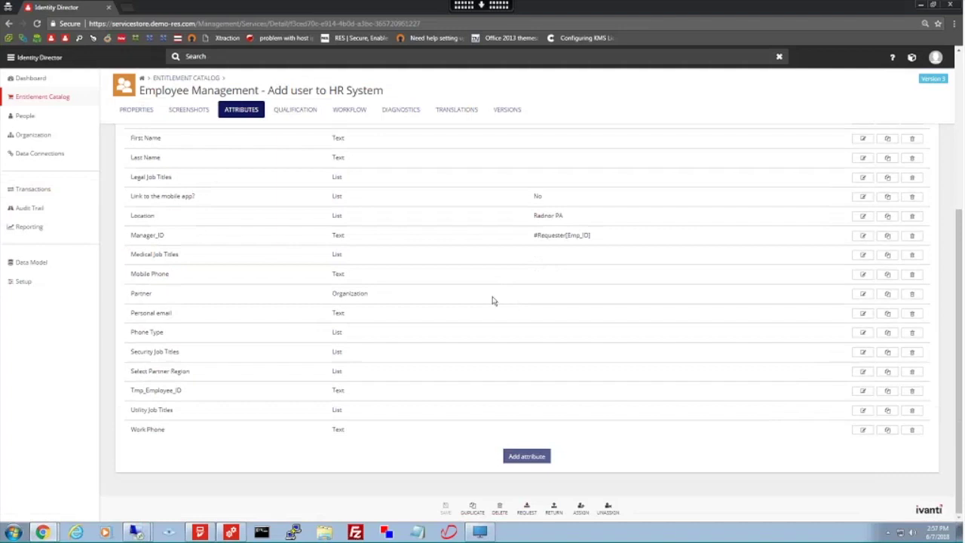
scroll(478, 294, "up", 4)
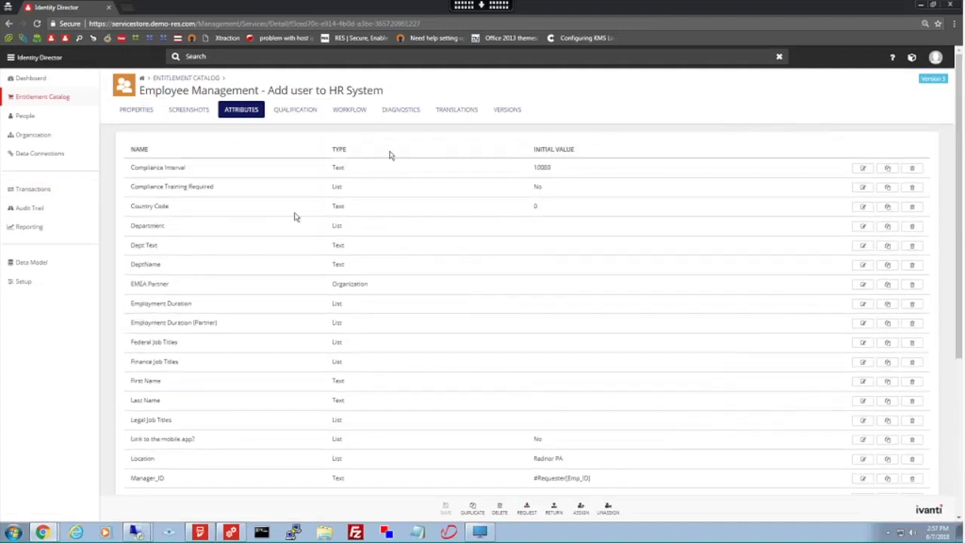
- Open the workflow's 'Enter new user's data' step and view its pages
left_click(349, 109)
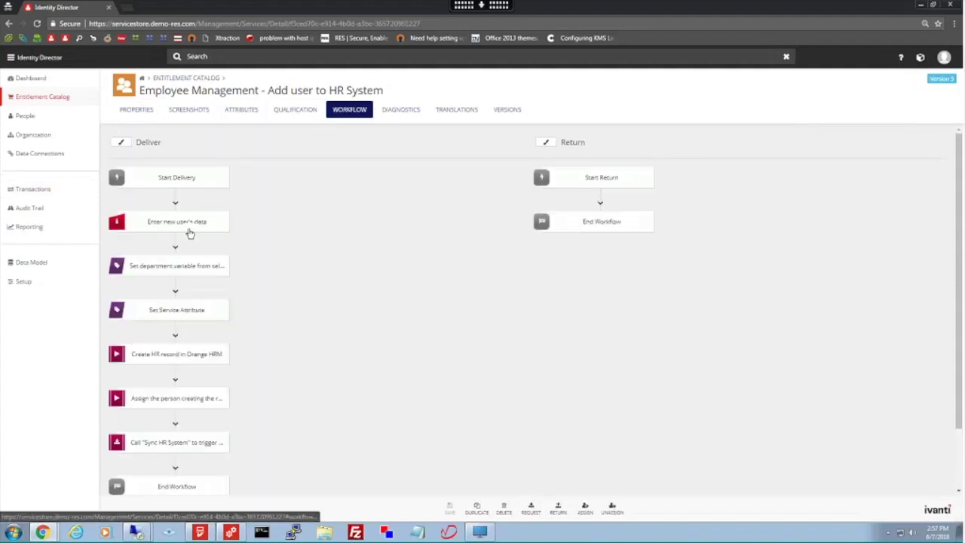
left_click(191, 225)
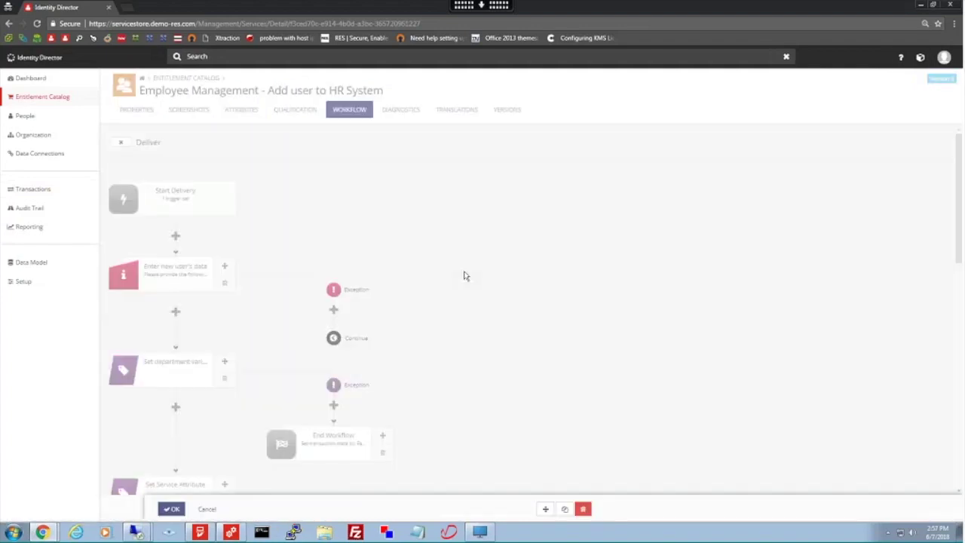
left_click(223, 116)
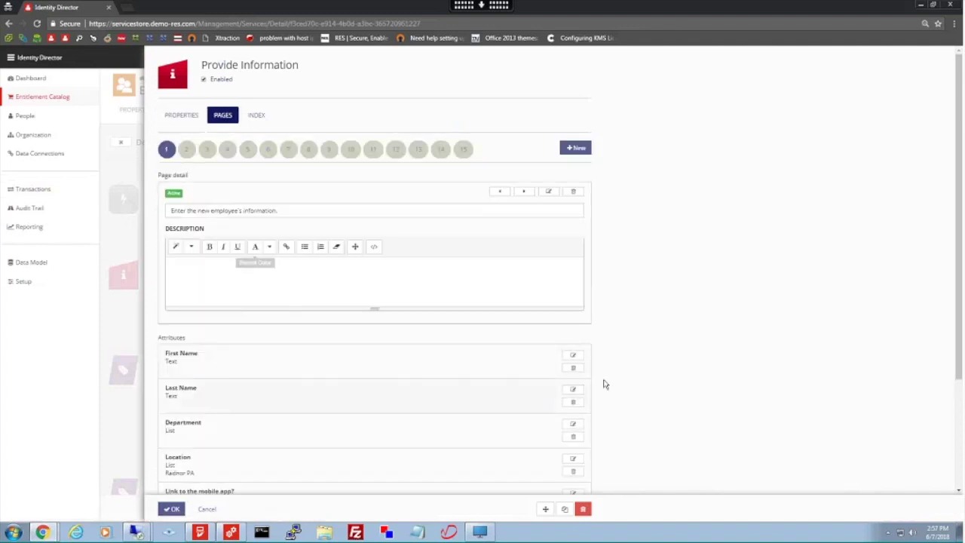
- Inspect the First Name and Department page settings and the Properties, then cancel the Provide Information action
scroll(671, 362, "down", 1)
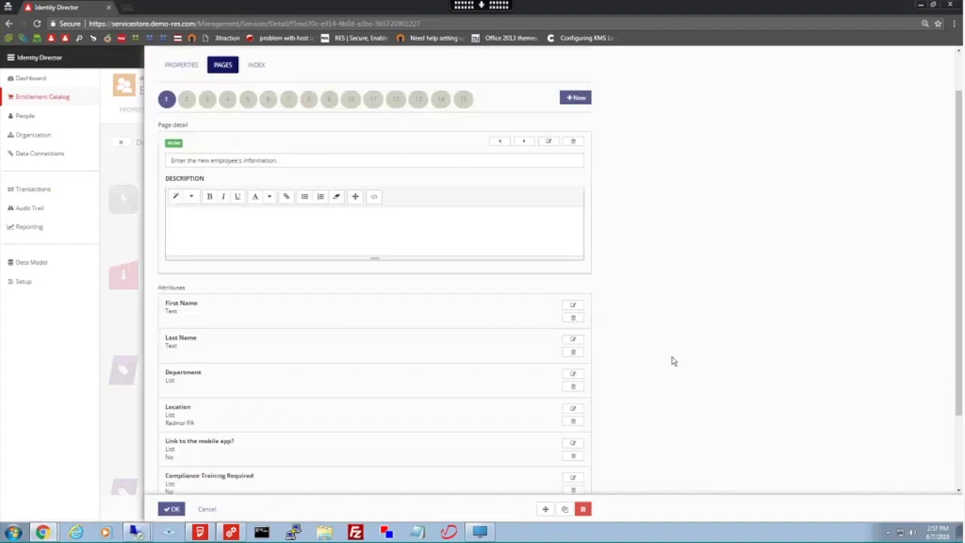
scroll(673, 361, "down", 1)
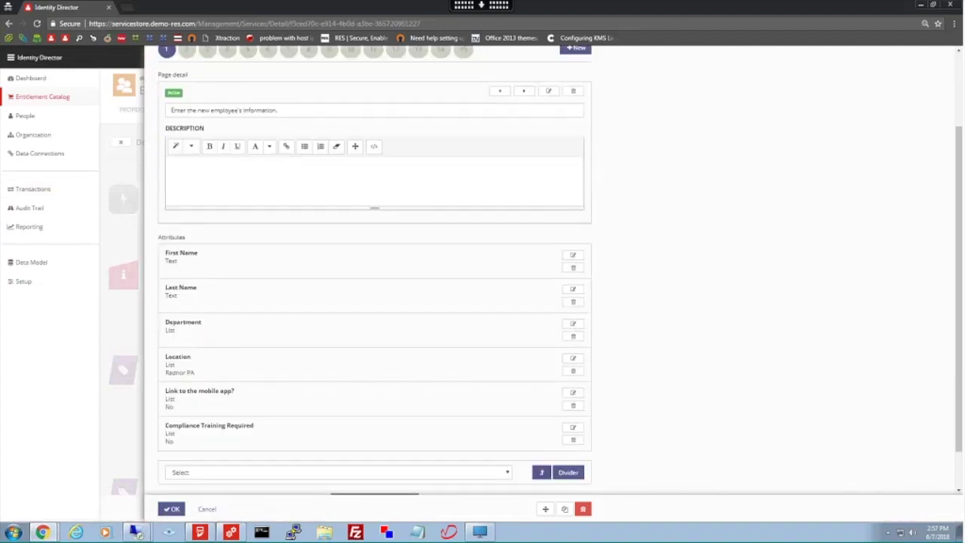
left_click(573, 254)
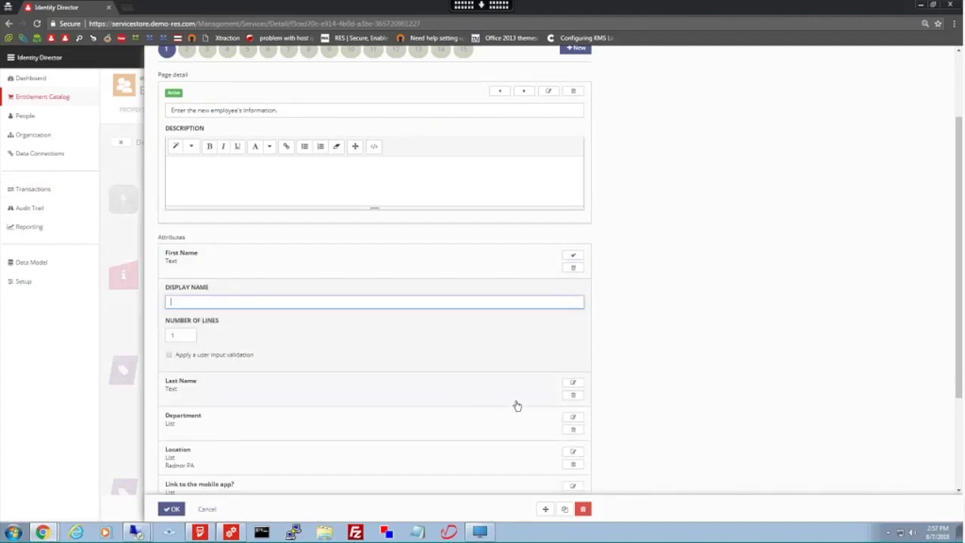
scroll(642, 409, "down", 1)
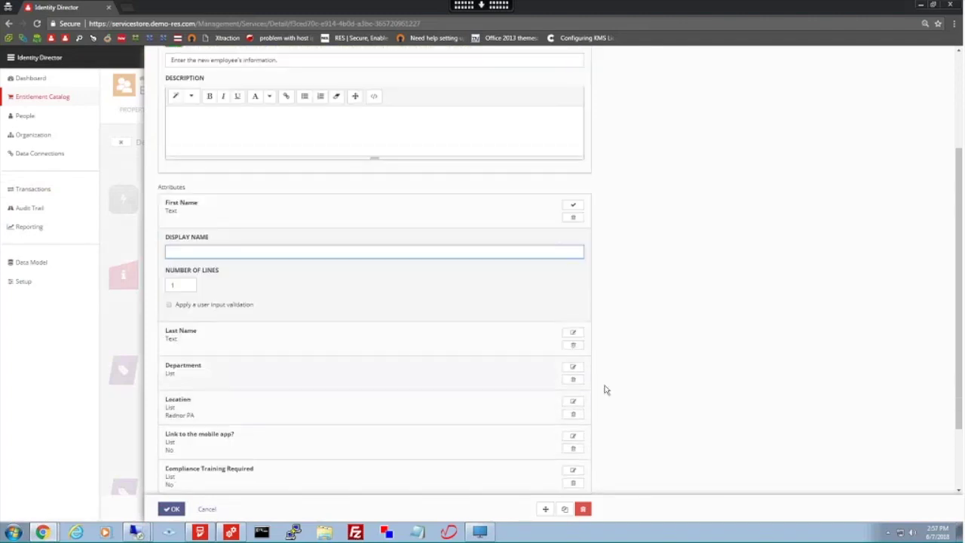
left_click(574, 368)
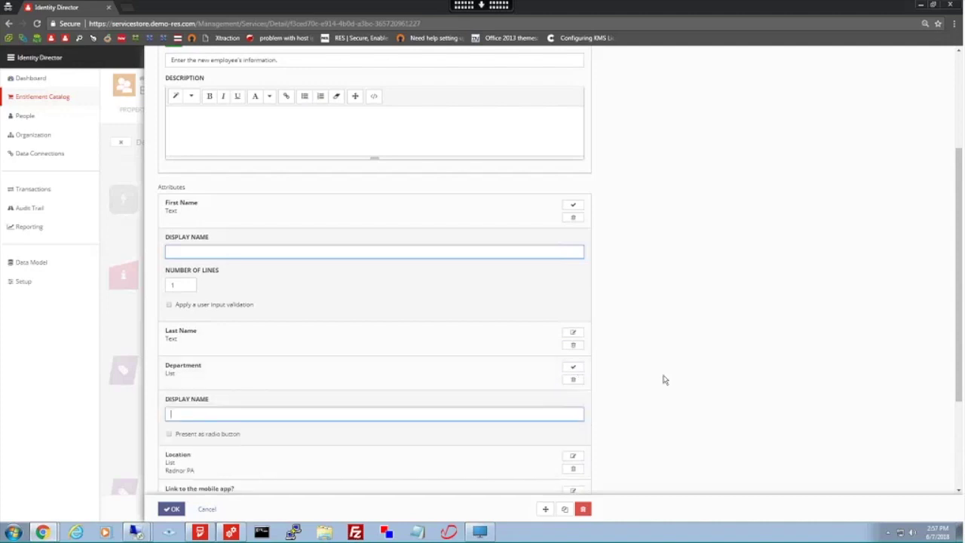
scroll(588, 239, "up", 3)
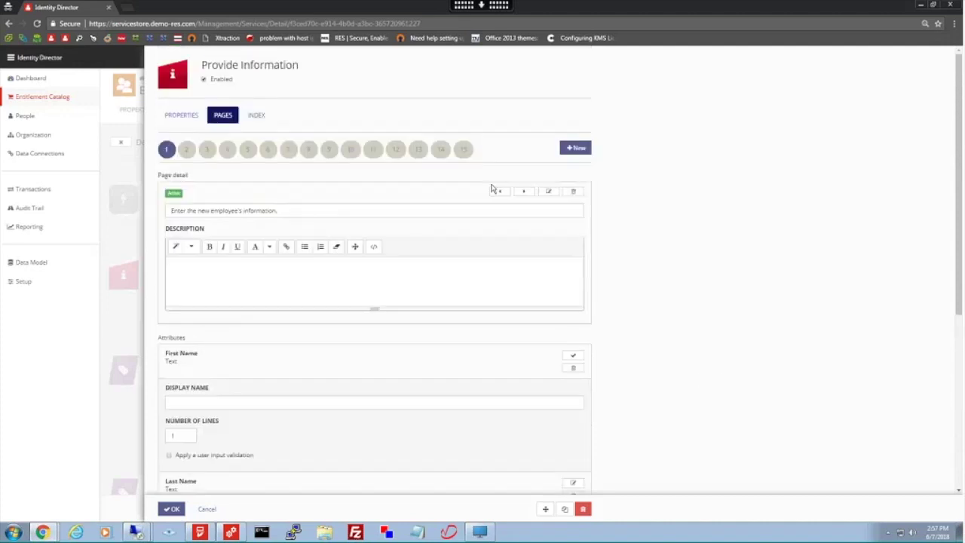
left_click(174, 121)
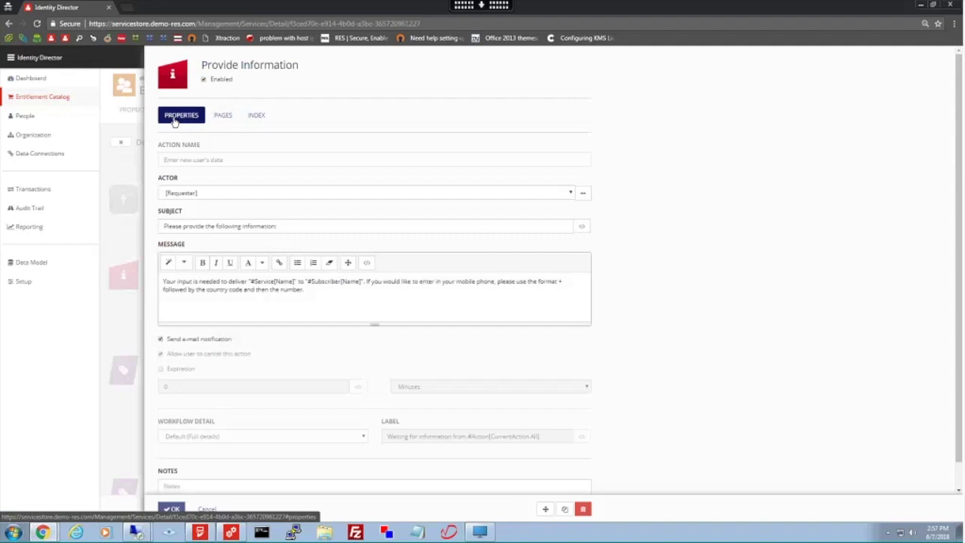
left_click(208, 510)
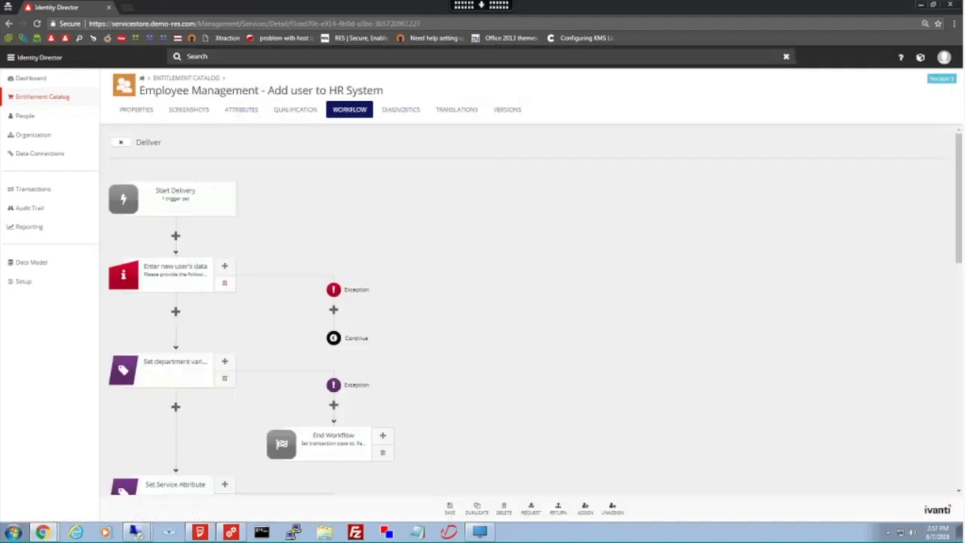
- Open the Federal Job Titles attribute from the Attributes list and scroll through its job title values
left_click(241, 112)
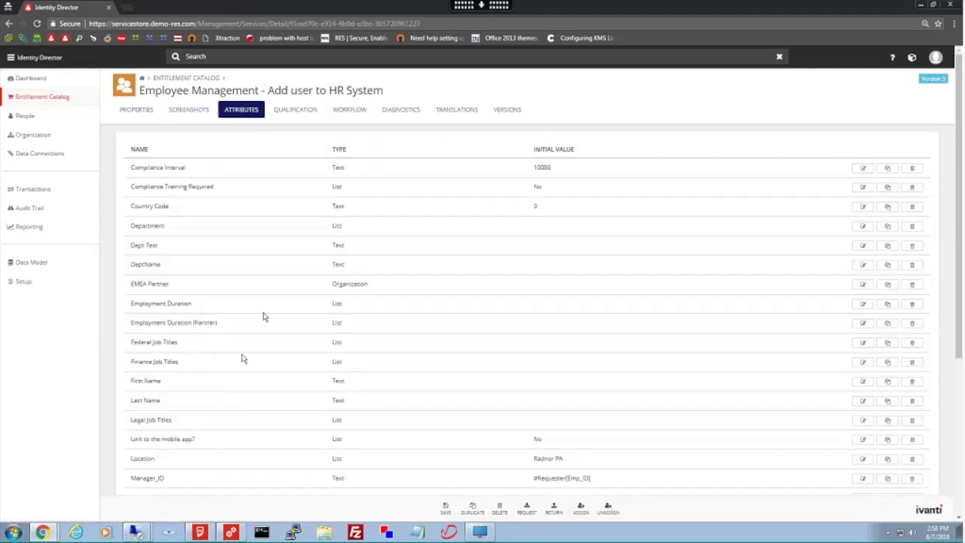
left_click(862, 342)
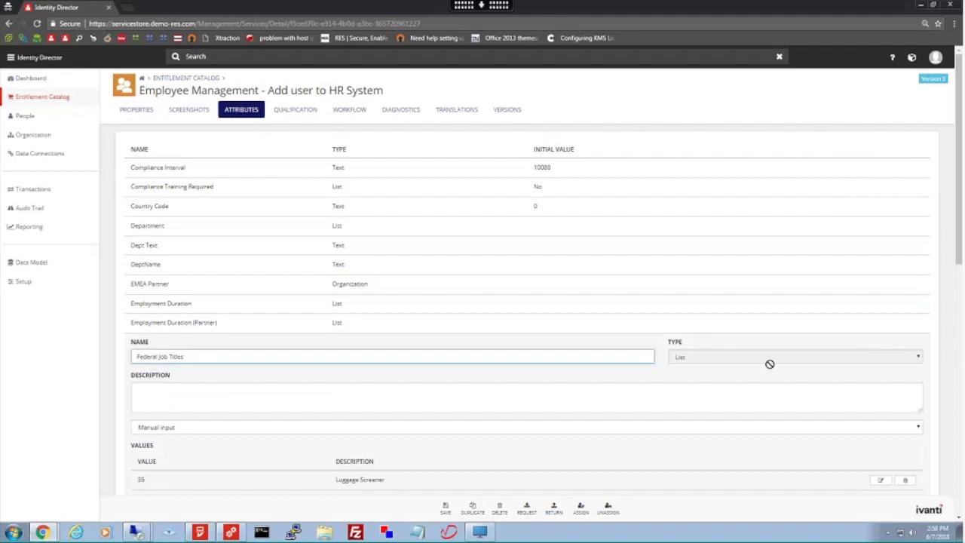
scroll(768, 364, "down", 3)
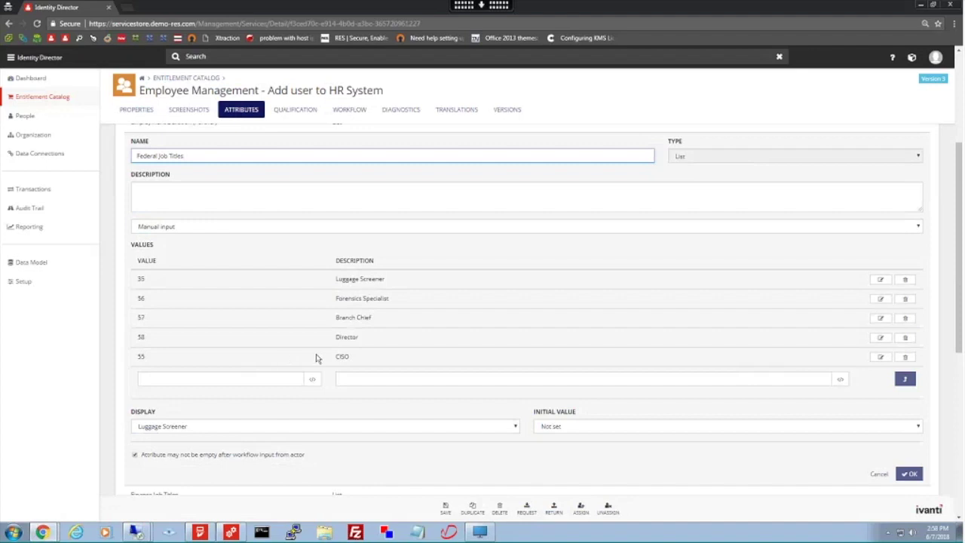
- Cancel the Federal Job Titles editor without saving
left_click(880, 474)
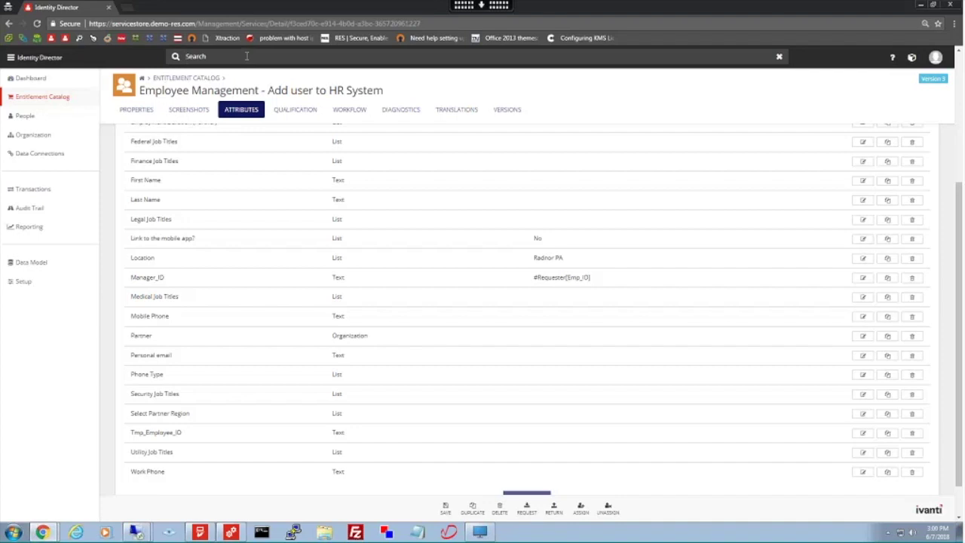
- Search for the employee by name and open their person record, confirming Leave
key("Return")
left_click(211, 85)
left_click(528, 81)
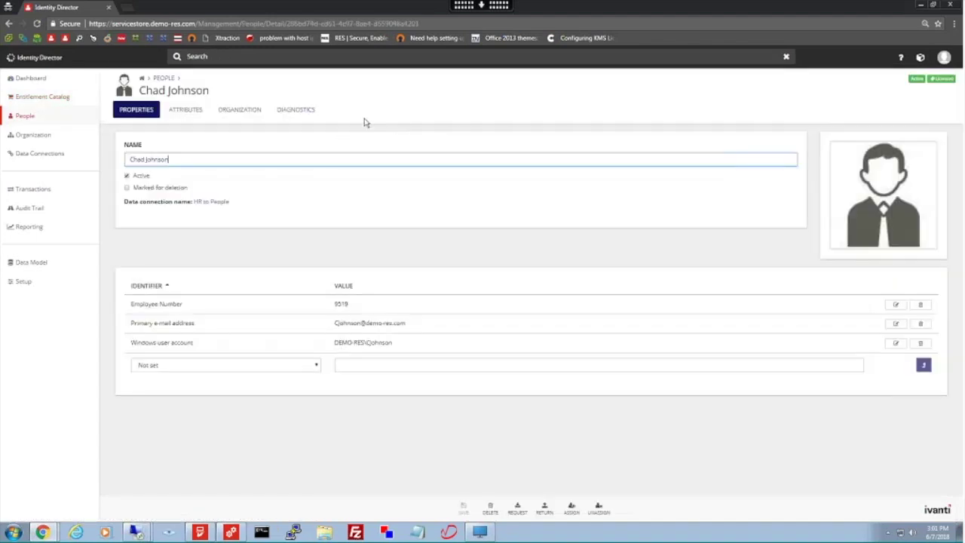
- Expand Delivered services on the Diagnostics tab and scroll through all 22 subscriptions
left_click(302, 111)
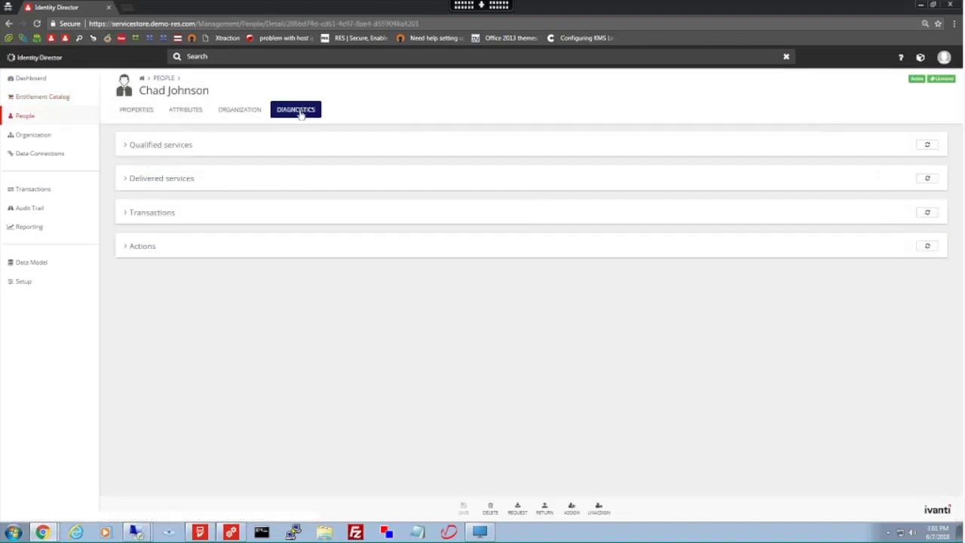
left_click(160, 179)
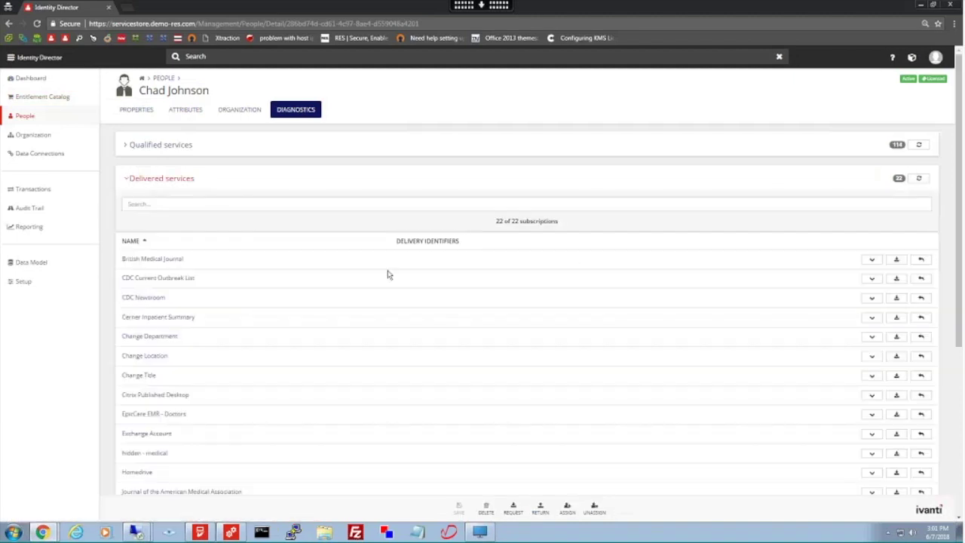
scroll(388, 274, "down", 1)
scroll(388, 275, "down", 1)
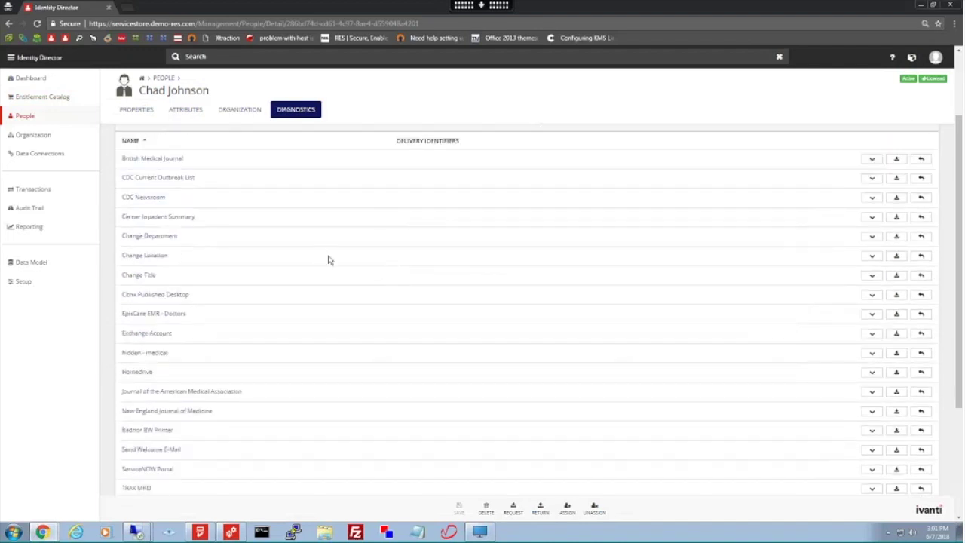
scroll(193, 279, "down", 1)
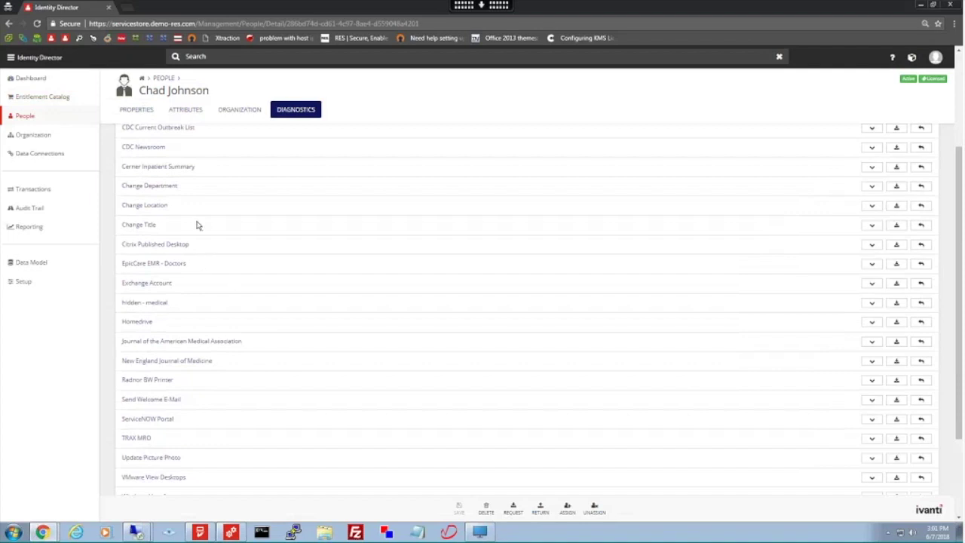
scroll(197, 225, "down", 3)
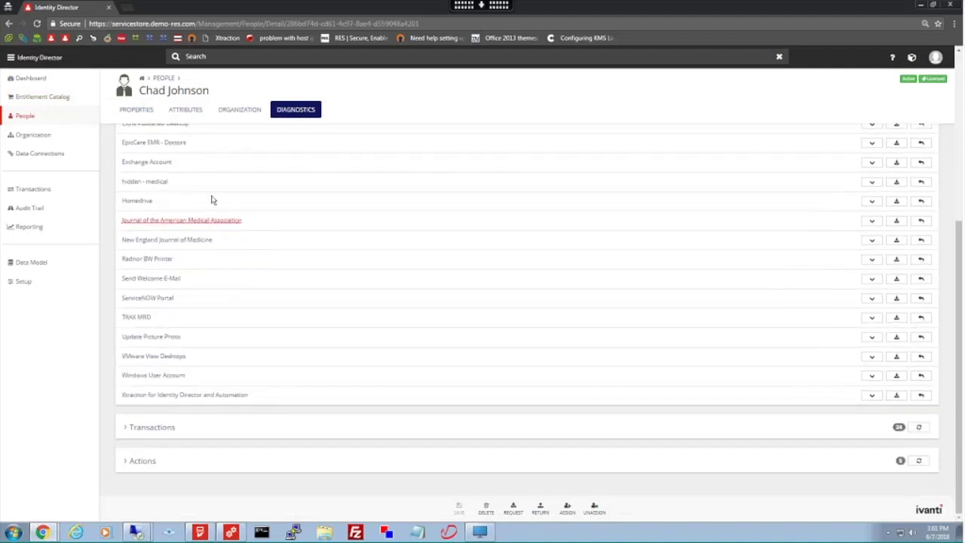
- Review the person's transactions, then show their Organization memberships such as Radnor, Medical and Physician
left_click(153, 427)
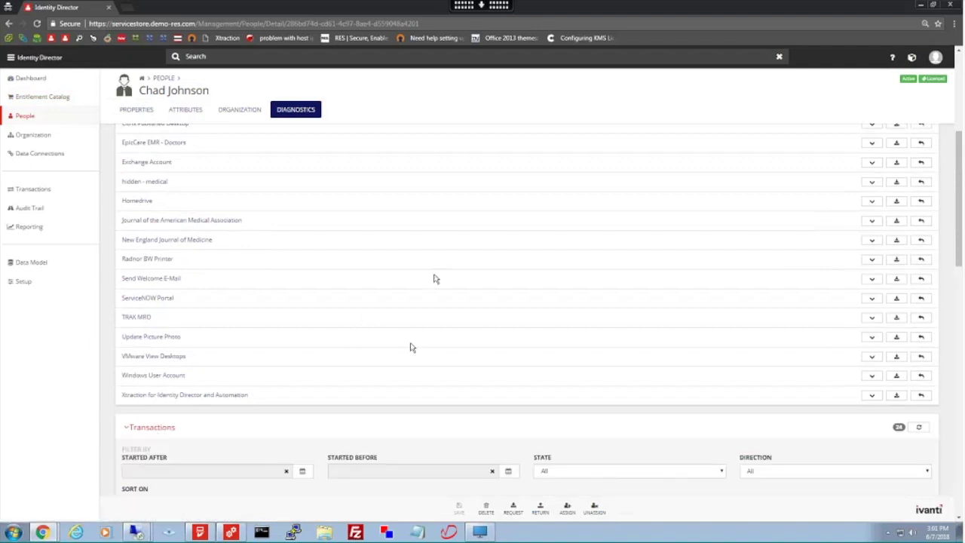
scroll(412, 346, "down", 3)
scroll(373, 332, "down", 3)
scroll(370, 334, "down", 3)
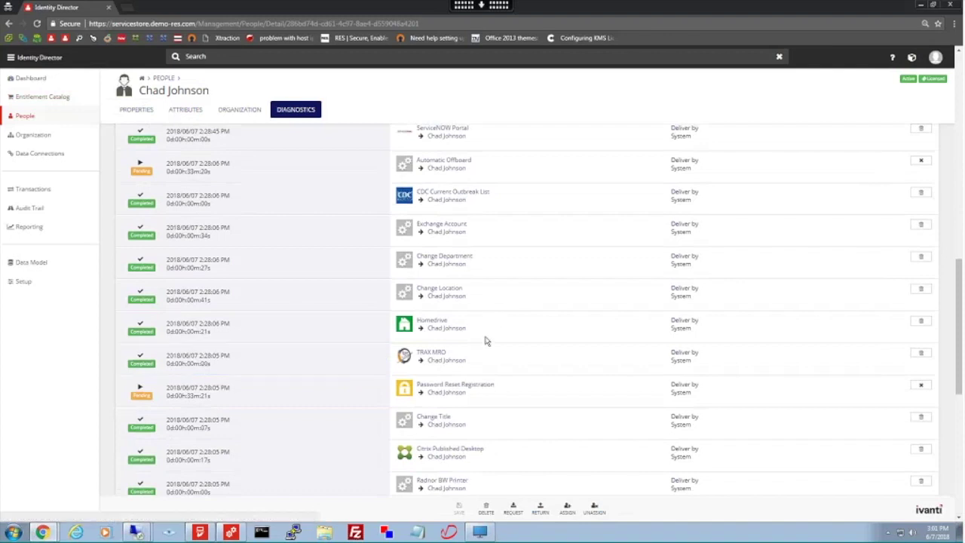
scroll(486, 340, "up", 1)
scroll(486, 341, "up", 1)
scroll(486, 341, "up", 4)
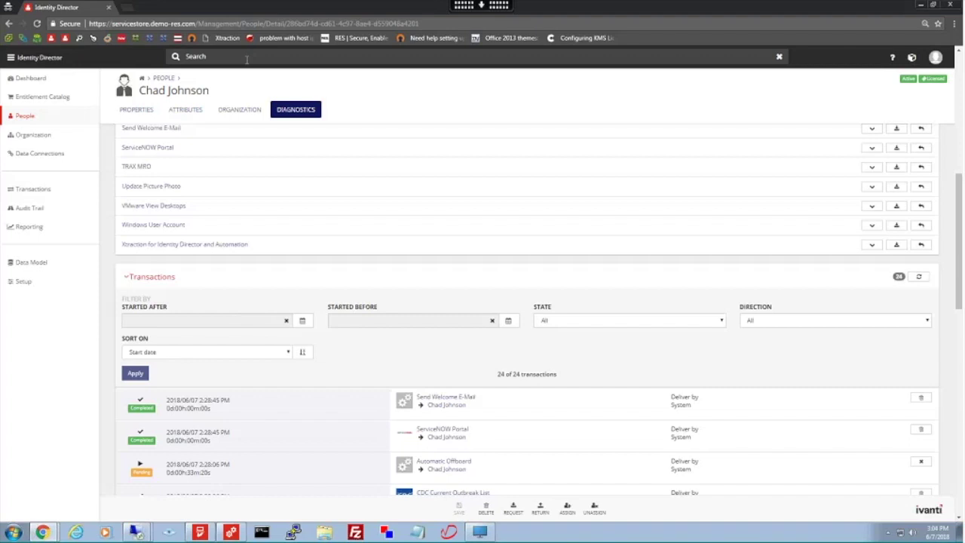
left_click(241, 109)
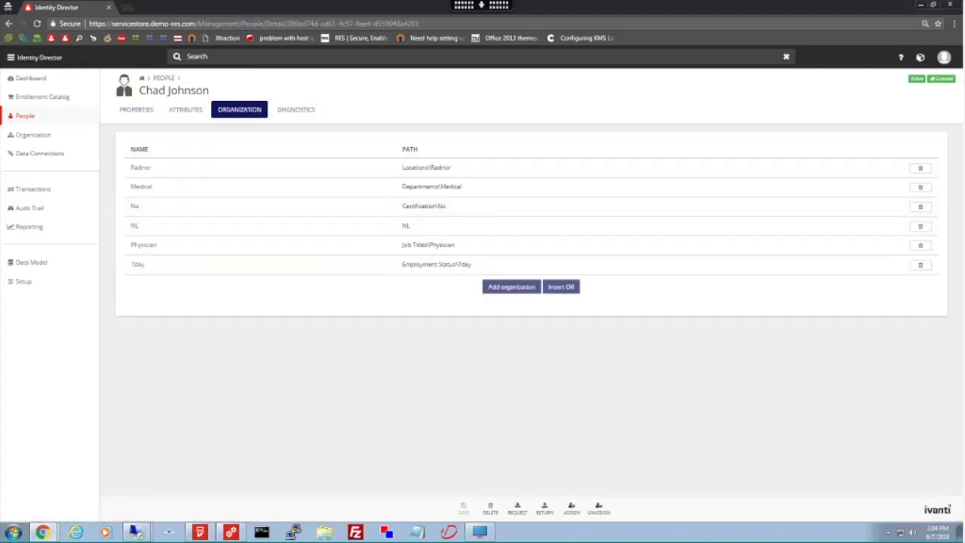